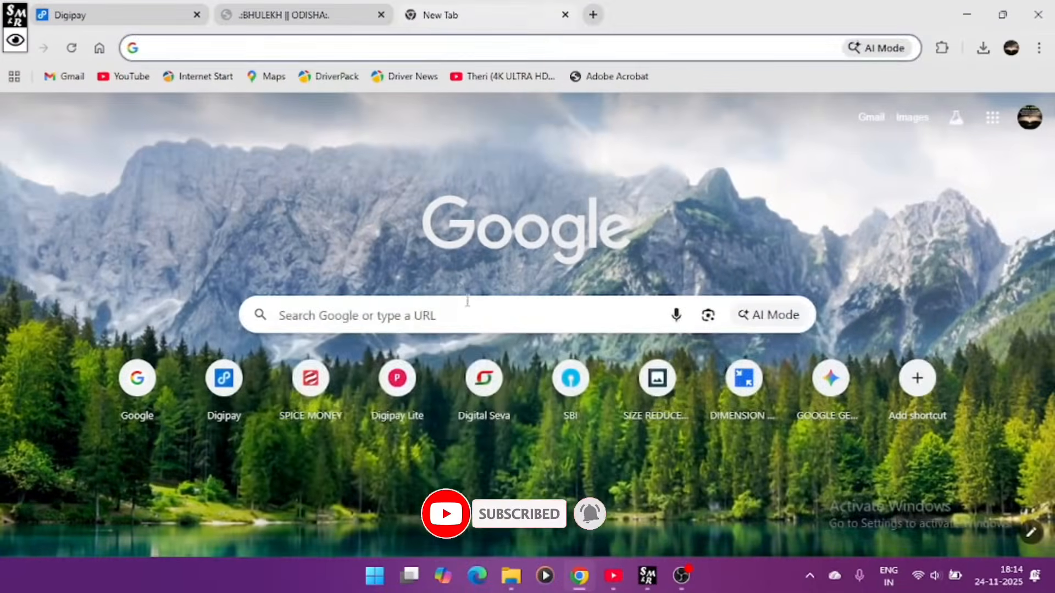
# - Search Google for 'krushak odisha'
pyautogui.click(434, 309)
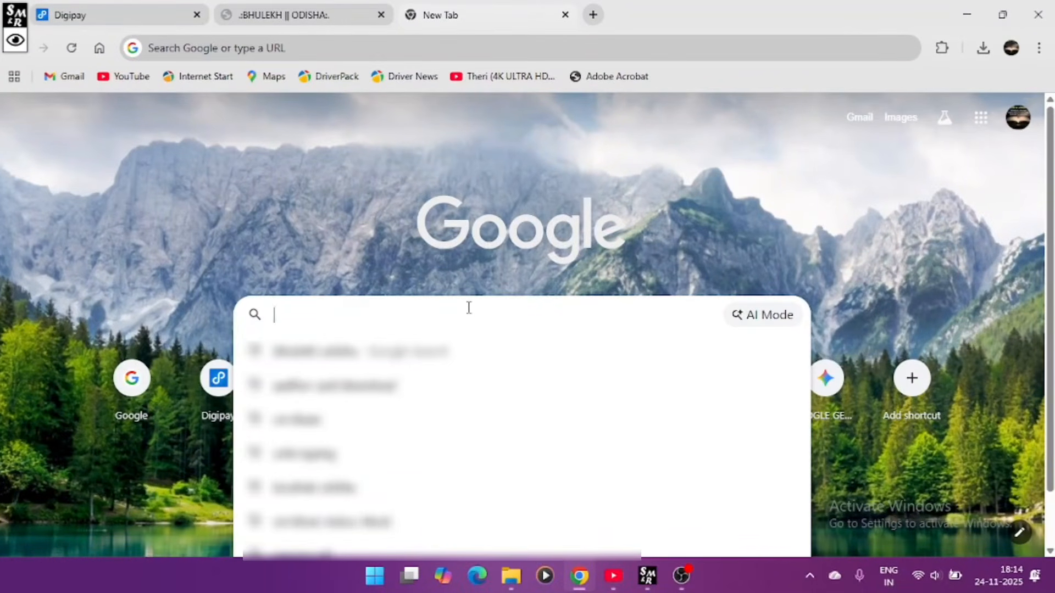
pyautogui.write('KRUSHA')
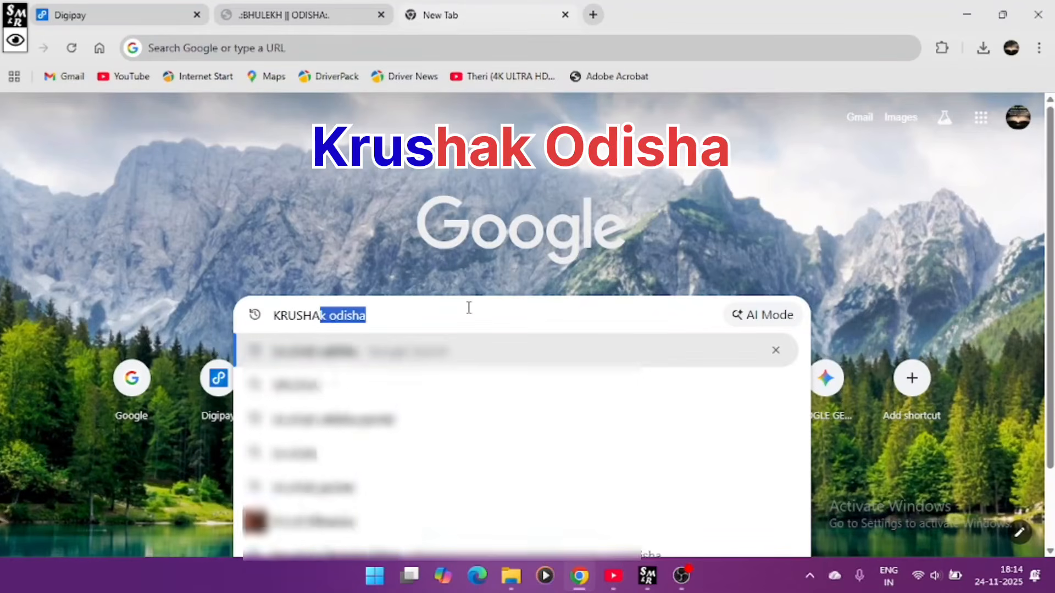
pyautogui.write('K ODI')
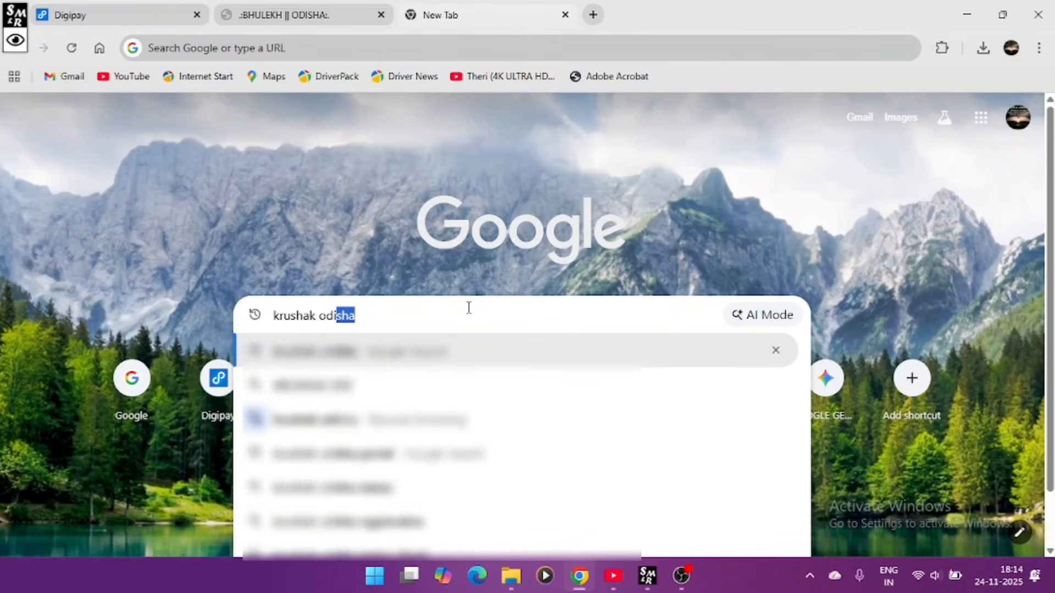
pyautogui.press('Return')
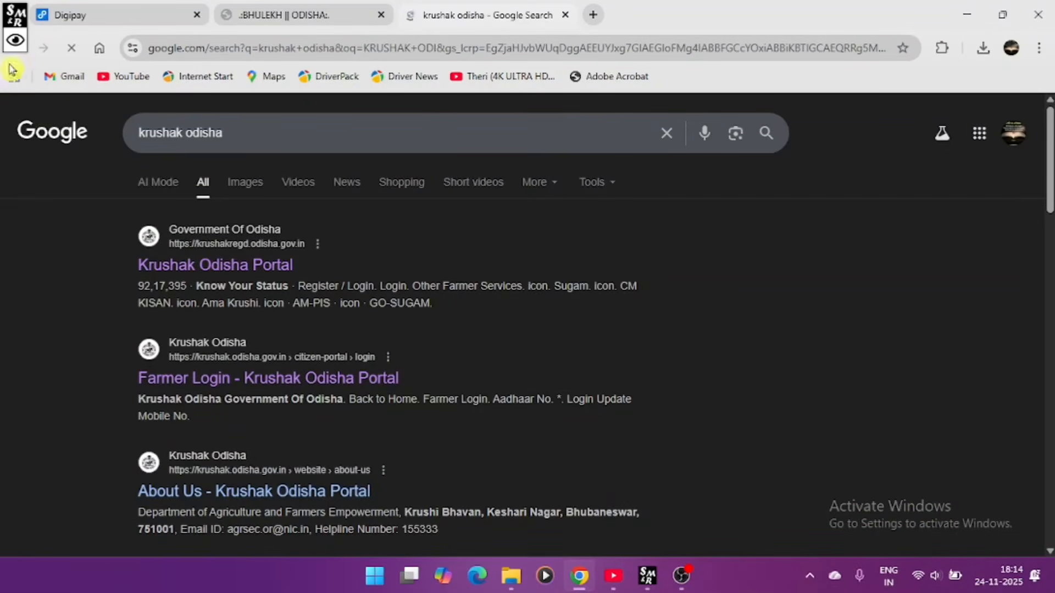
# - Briefly outline the first search result, then open the Krushak Odisha Portal result
pyautogui.click(15, 40)
pyautogui.click(163, 16)
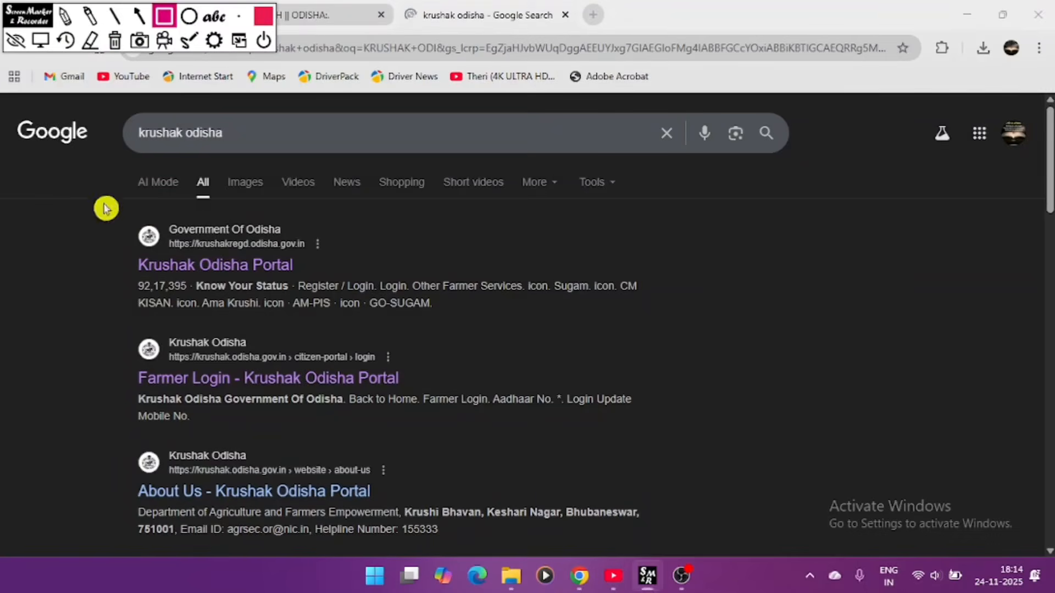
pyautogui.moveTo(104, 204)
pyautogui.mouseDown()
pyautogui.moveTo(532, 308)
pyautogui.moveTo(792, 312)
pyautogui.mouseUp()
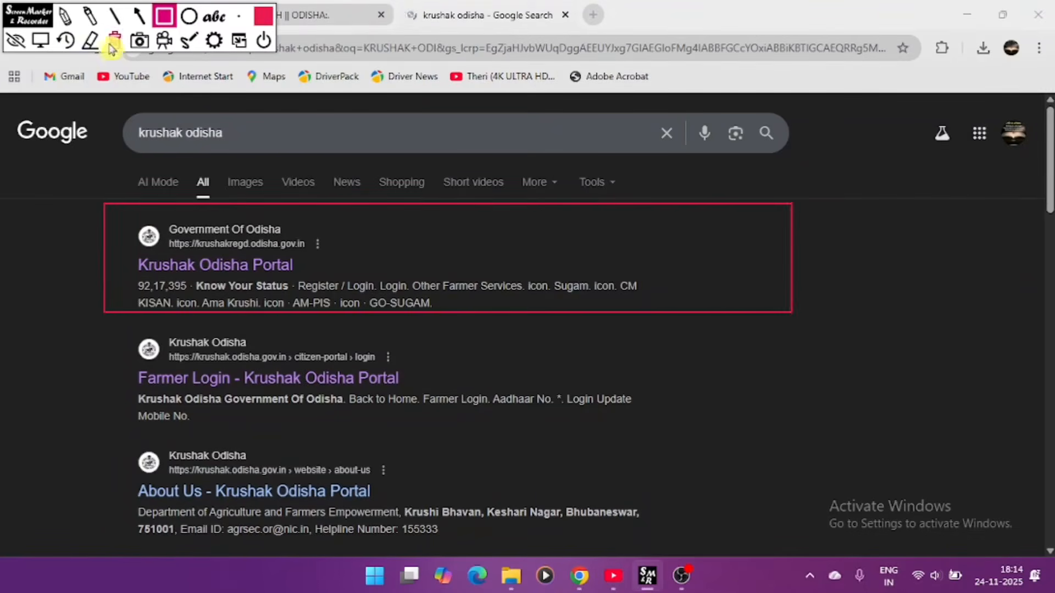
pyautogui.click(115, 40)
pyautogui.click(40, 39)
pyautogui.click(208, 266)
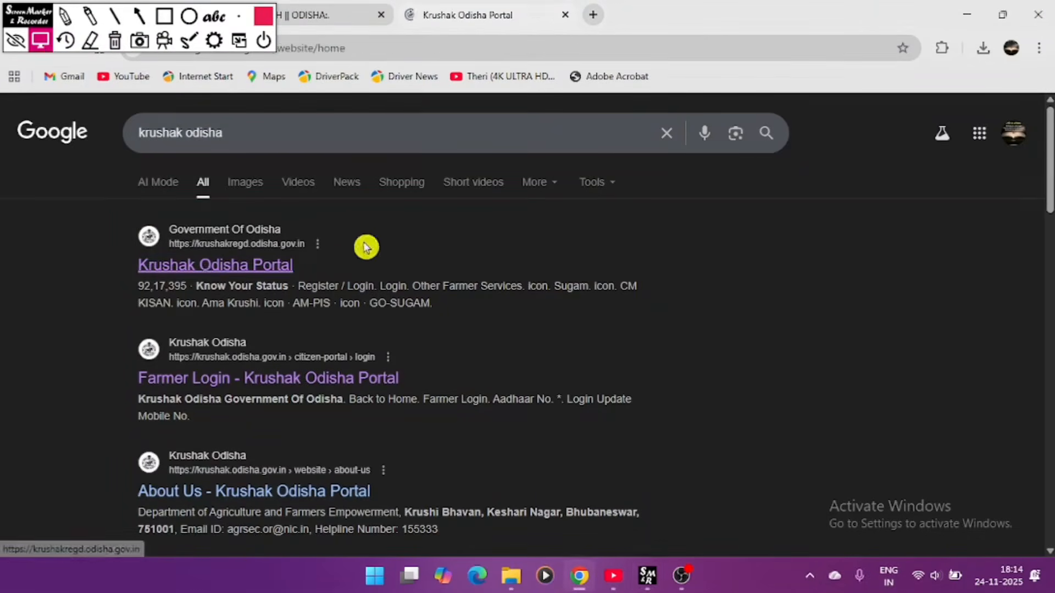
# - Highlight the Know Your Status and Register / Login boxes and point at the Aadhaar field, then clear the marks
pyautogui.scroll(-2, 549, 297)
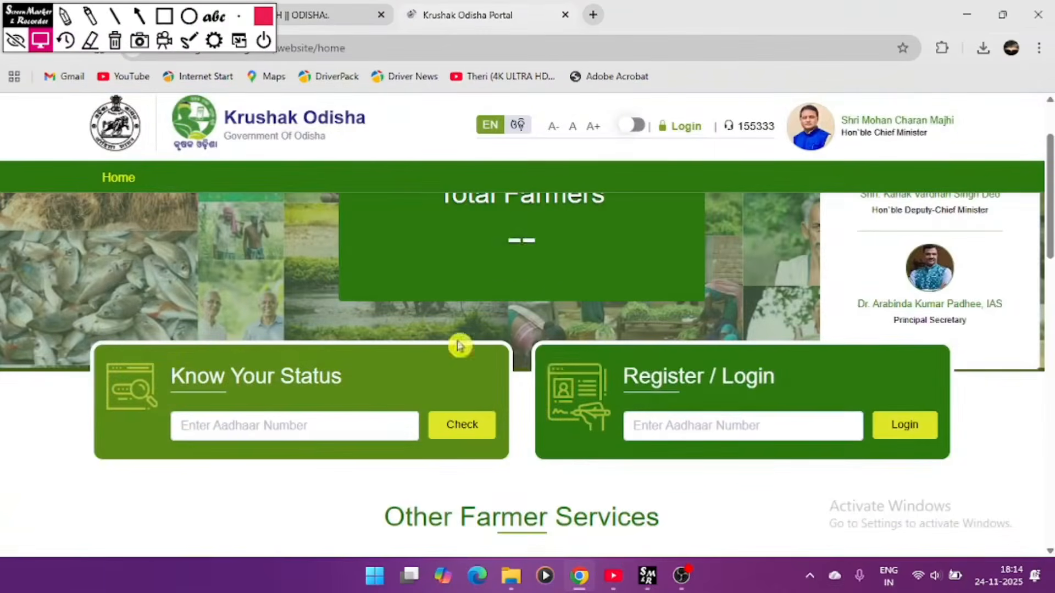
pyautogui.click(163, 15)
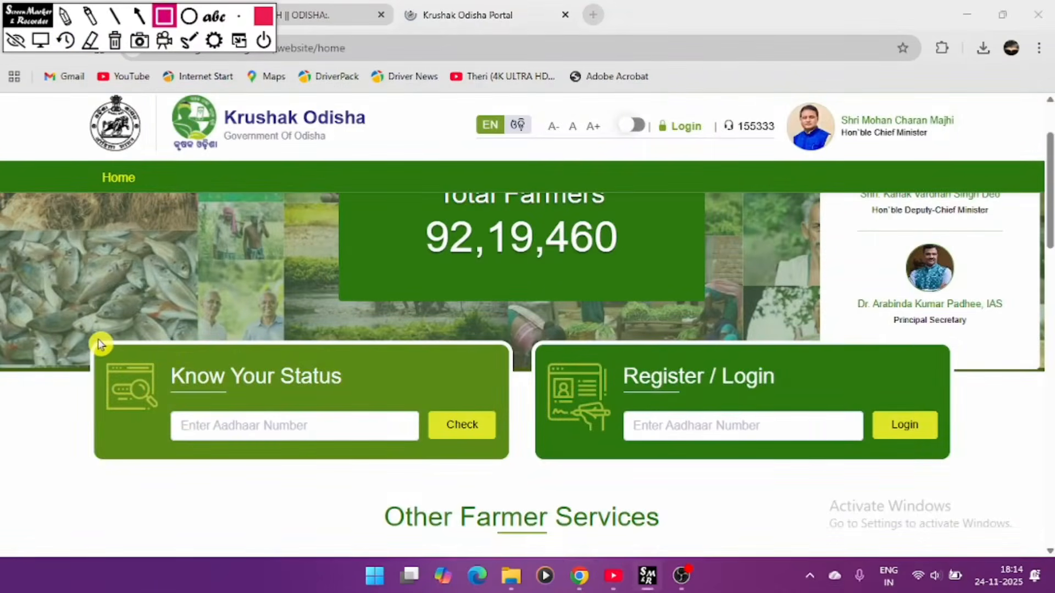
pyautogui.moveTo(98, 340); pyautogui.dragTo(496, 466)
pyautogui.moveTo(524, 327); pyautogui.dragTo(1053, 454)
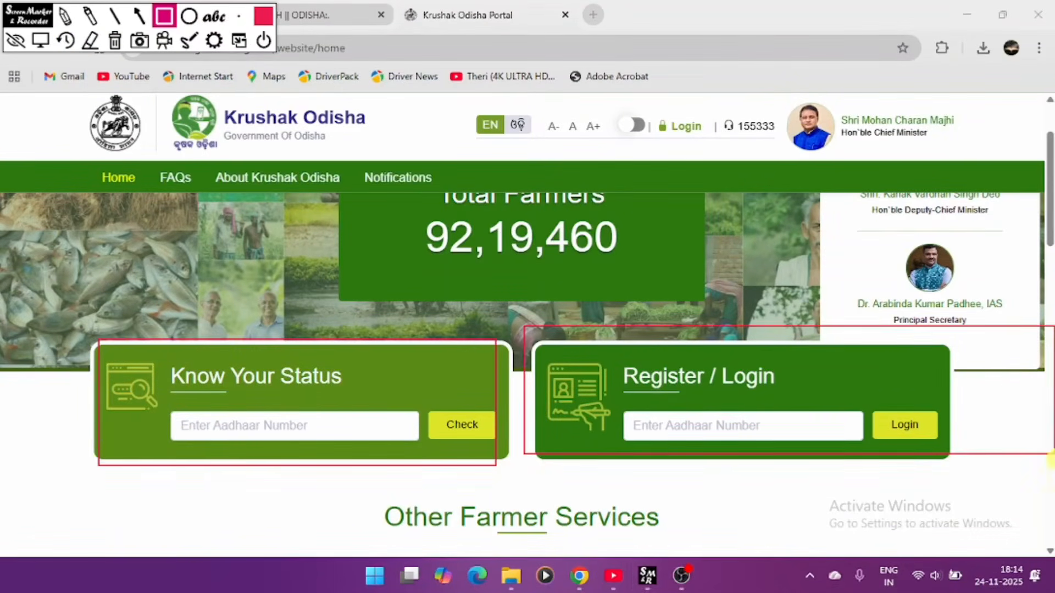
pyautogui.click(140, 15)
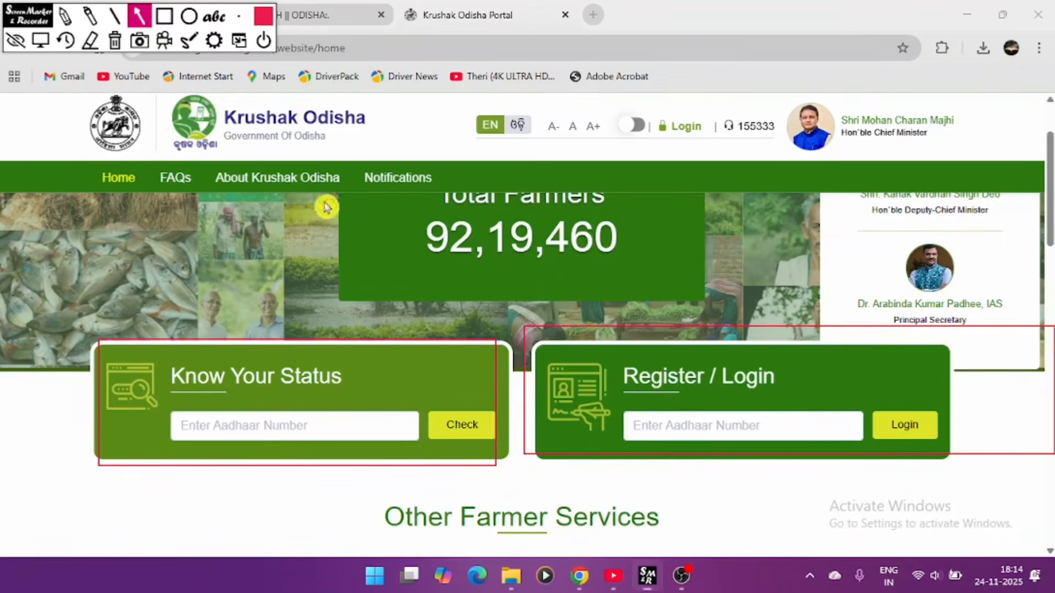
pyautogui.moveTo(642, 465); pyautogui.dragTo(688, 416)
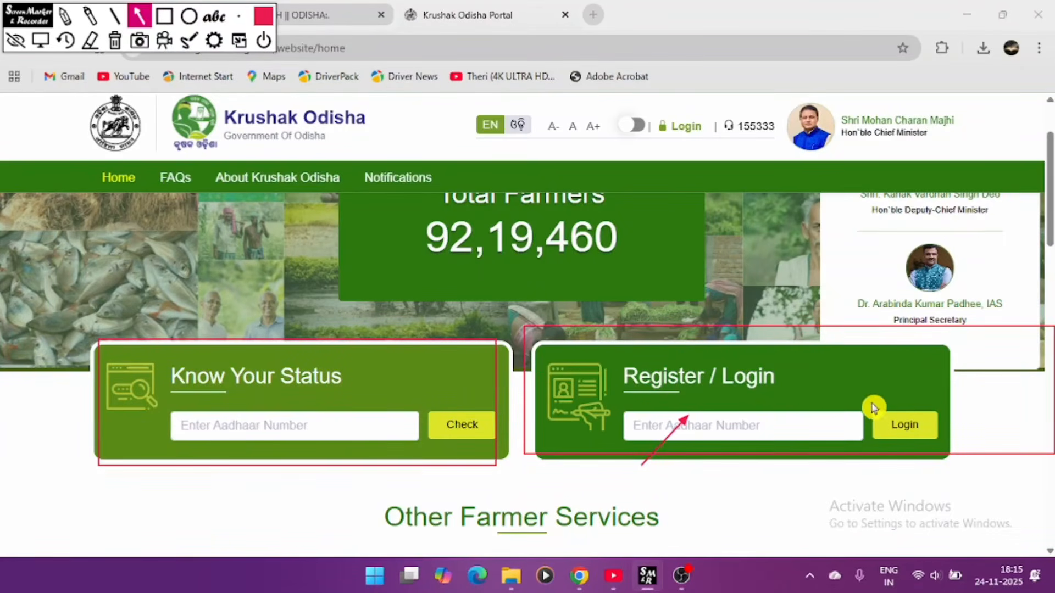
pyautogui.click(114, 40)
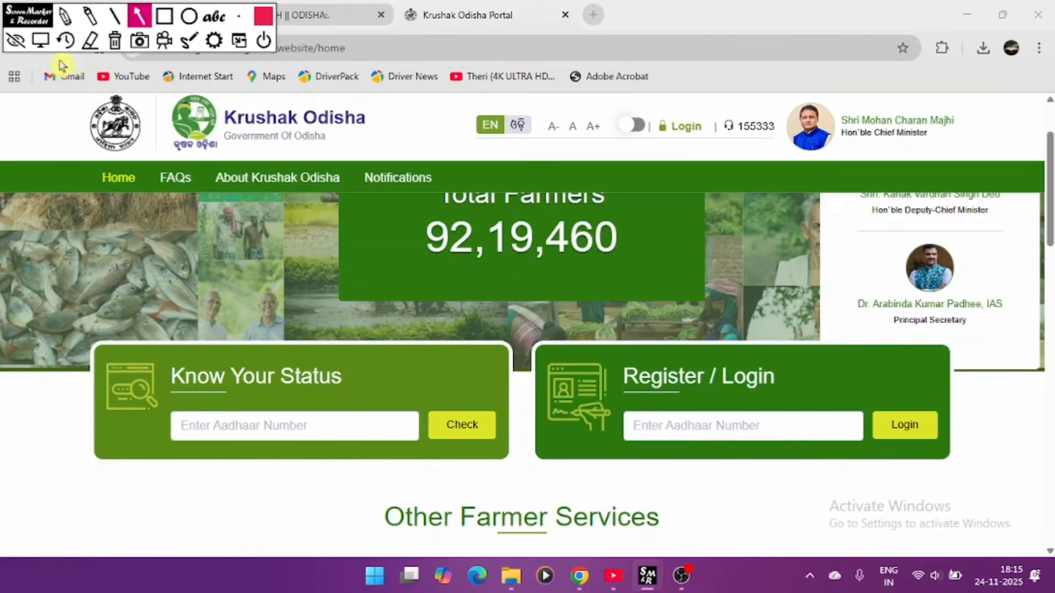
pyautogui.click(34, 45)
# - Enter the farmer's Aadhaar number under Register / Login and log in
pyautogui.click(670, 413)
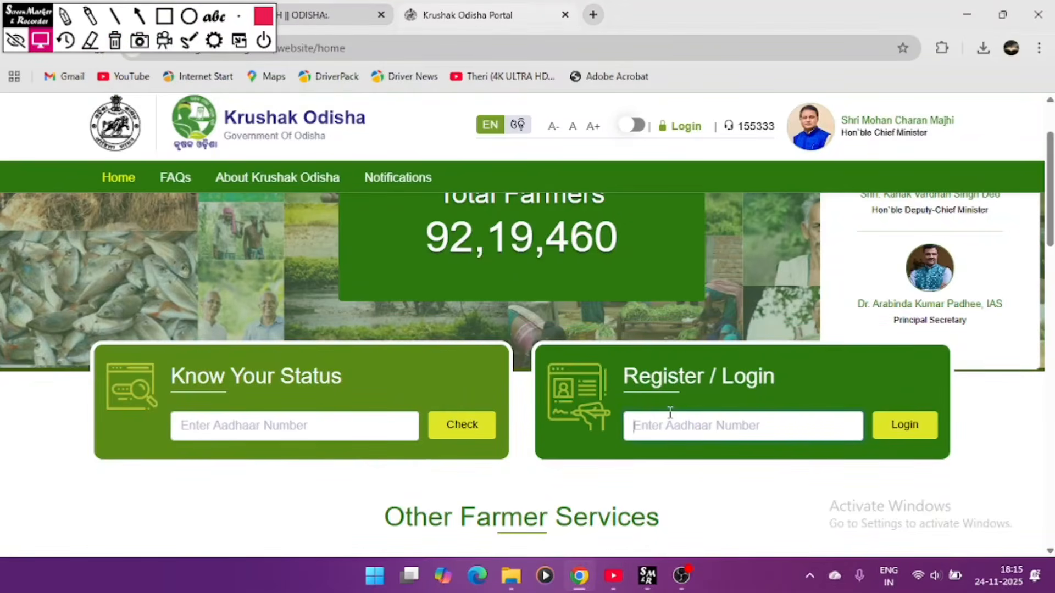
pyautogui.write('••')
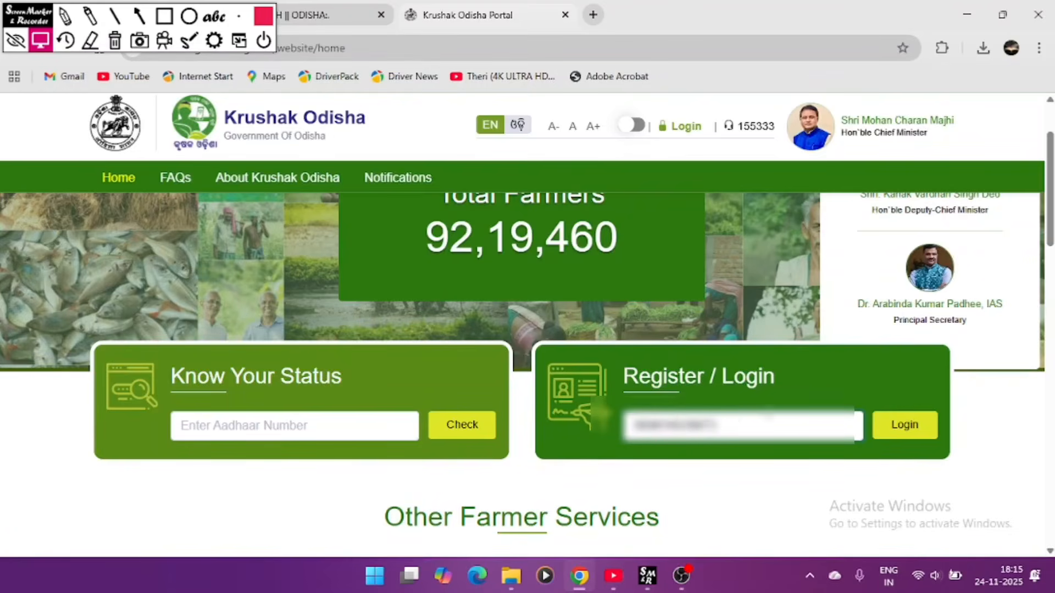
pyautogui.click(916, 433)
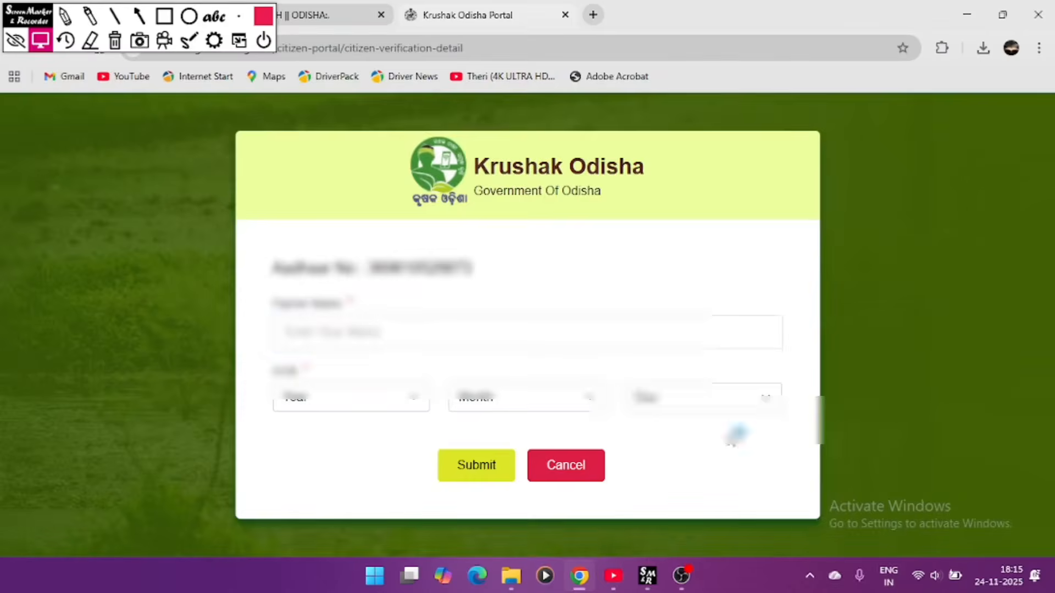
# - Enter the farmer's name and birth year, month and day, then submit and confirm the verification
pyautogui.click(453, 329)
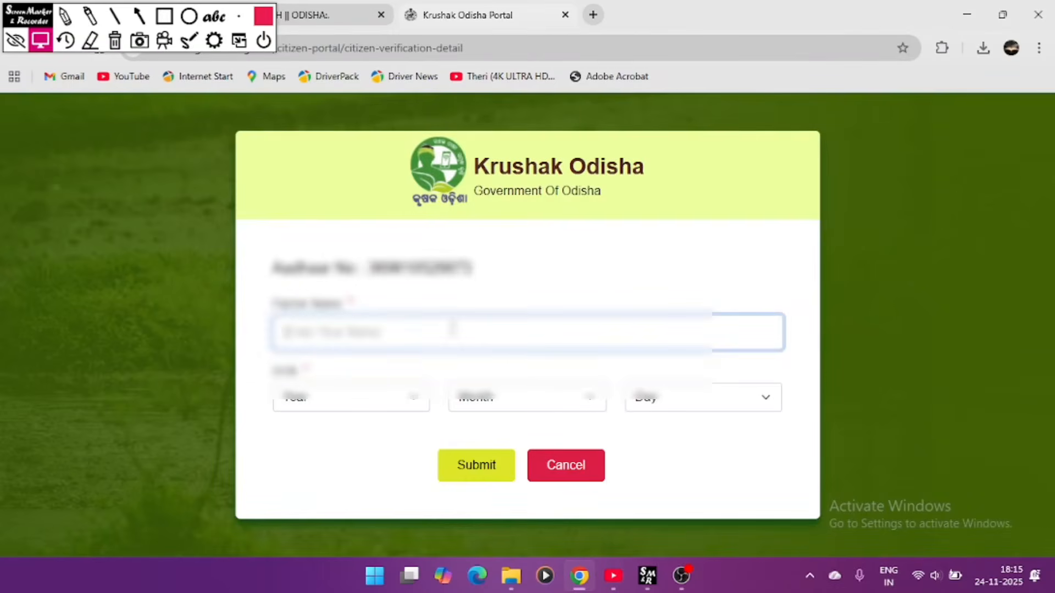
pyautogui.write('Sai')
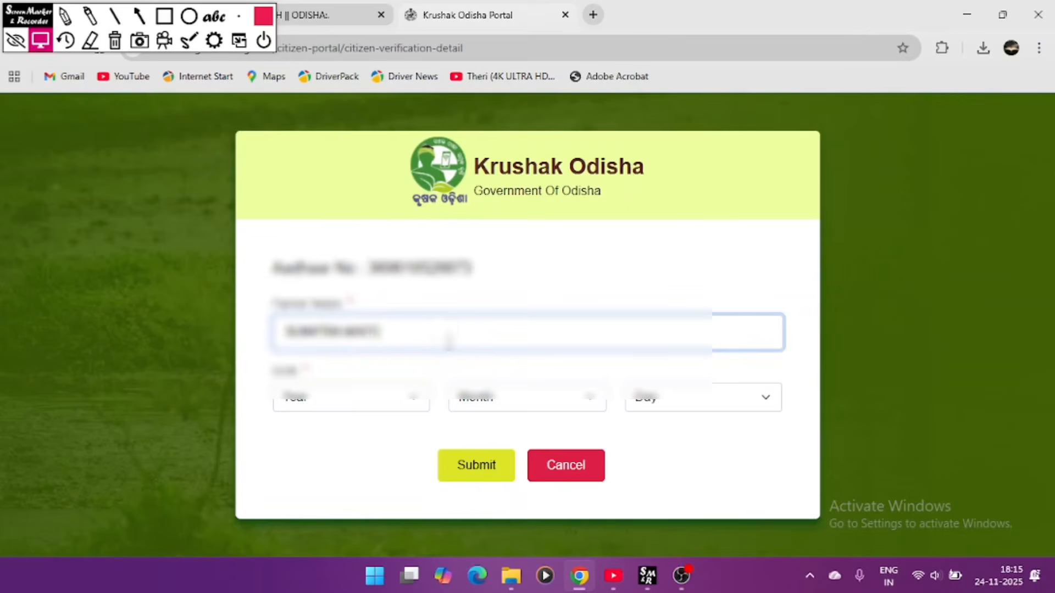
pyautogui.click(397, 412)
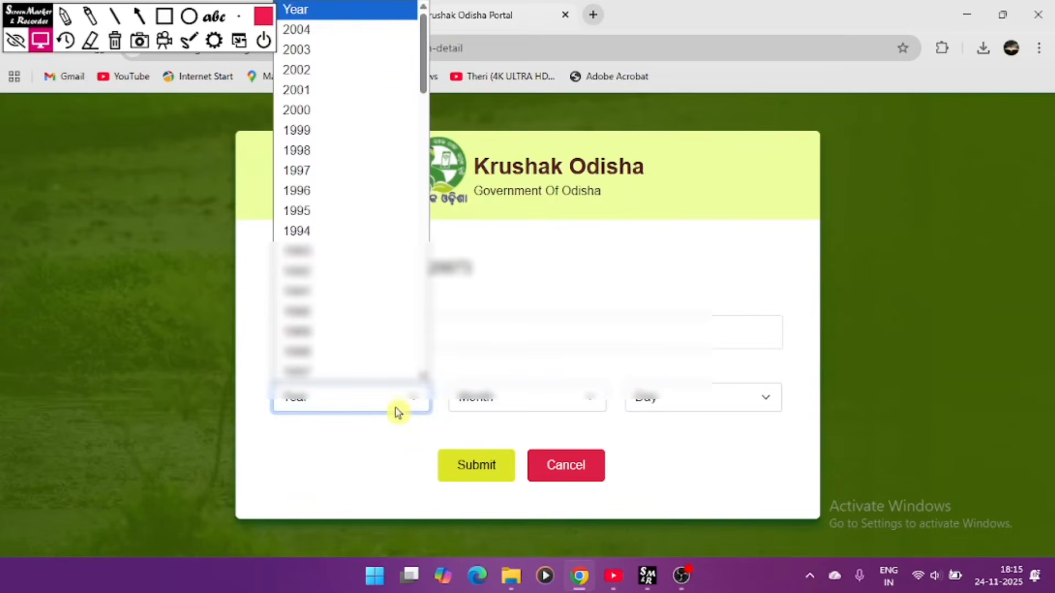
pyautogui.click(351, 152)
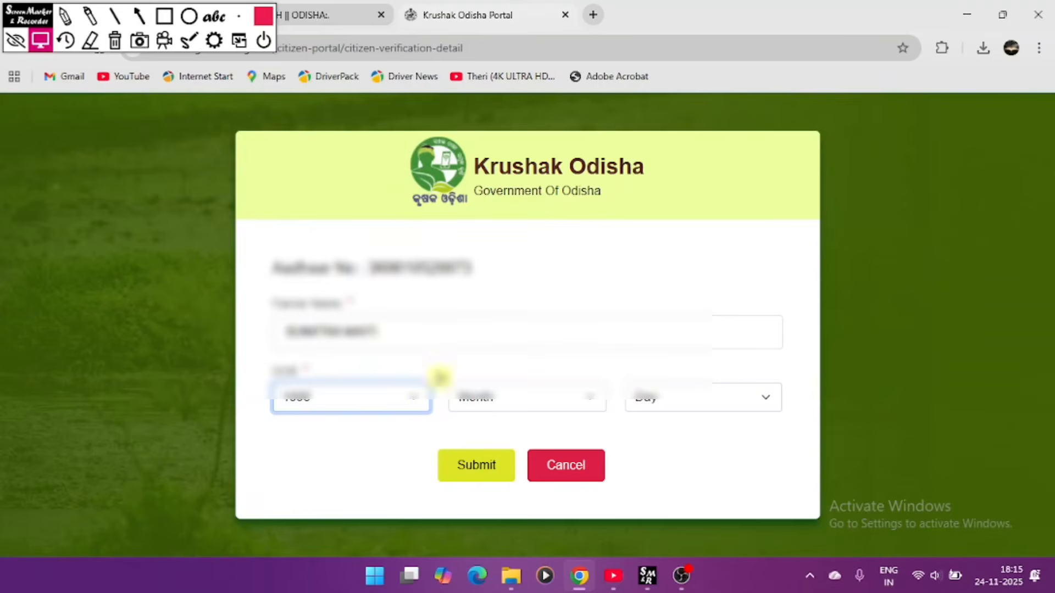
pyautogui.click(510, 413)
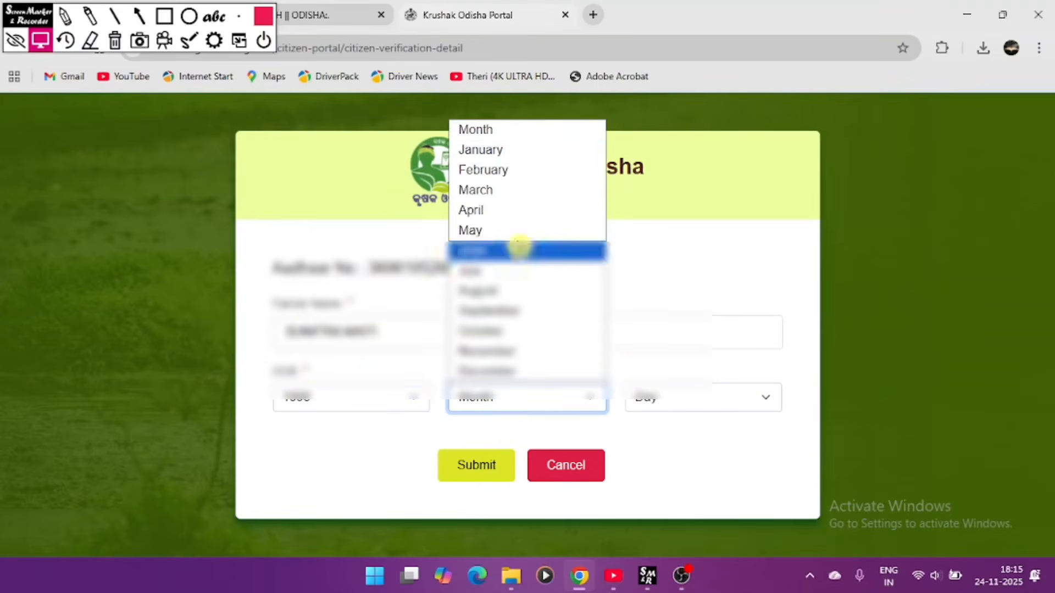
pyautogui.click(521, 248)
pyautogui.click(650, 402)
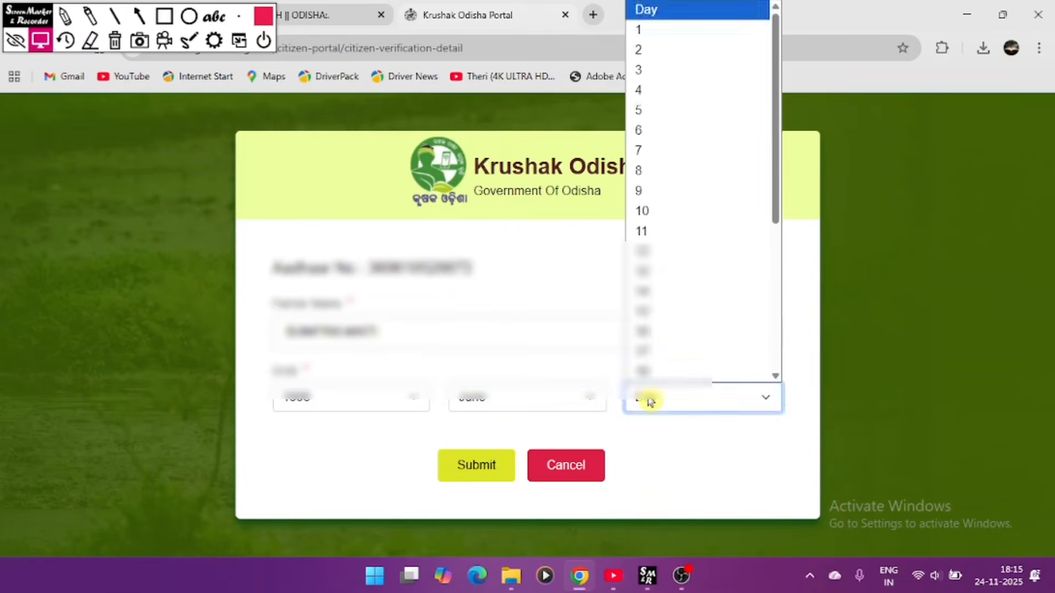
pyautogui.click(664, 312)
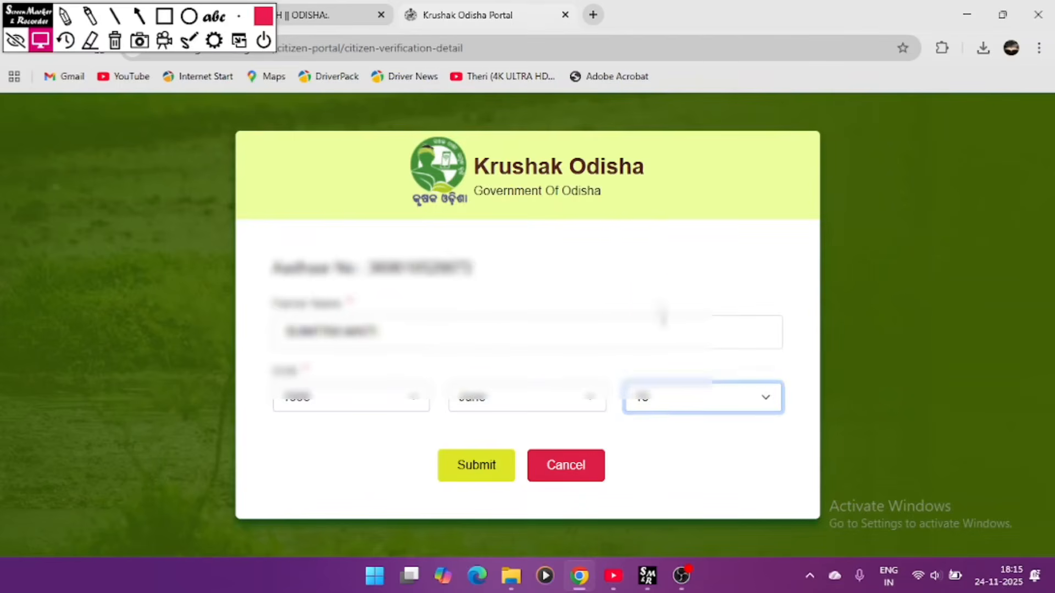
pyautogui.click(475, 480)
pyautogui.click(500, 354)
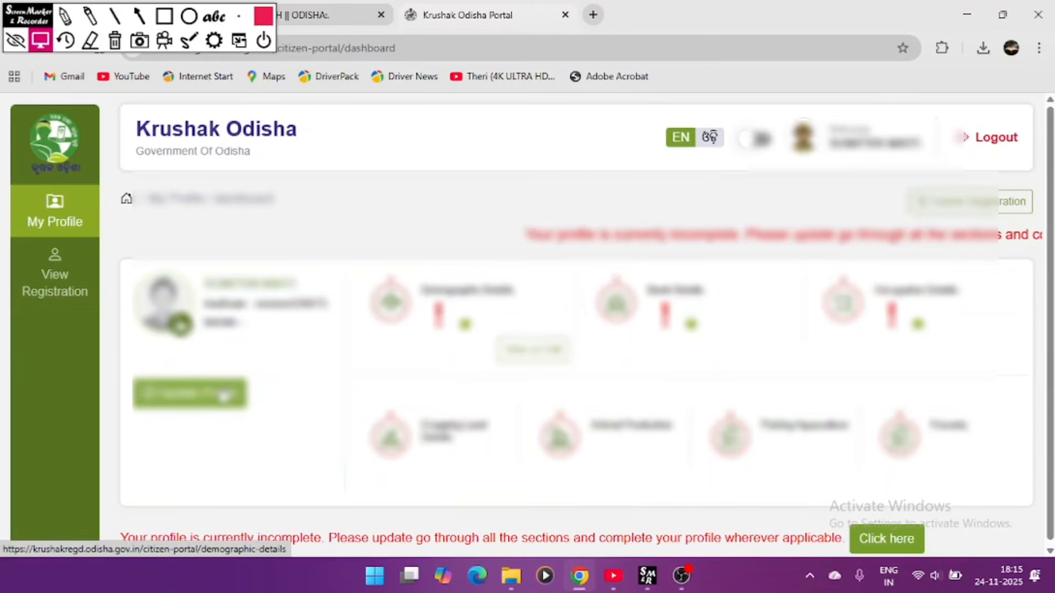
# - Choose Update Profile on the dashboard to open Demographic Details
pyautogui.click(224, 394)
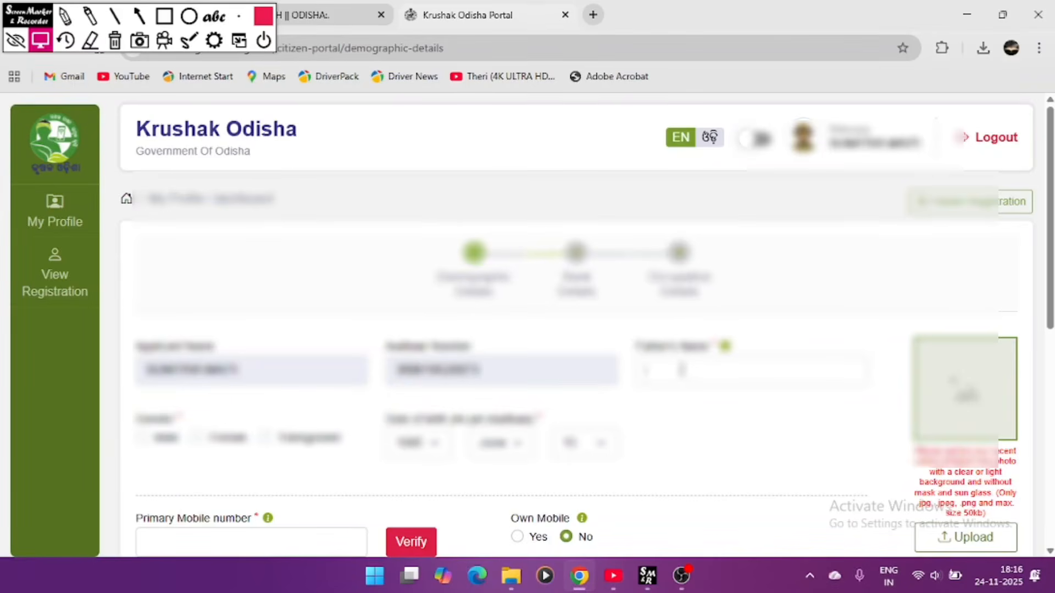
# - Fill in the father's name and select Female as the farmer's gender
pyautogui.moveTo(725, 346)
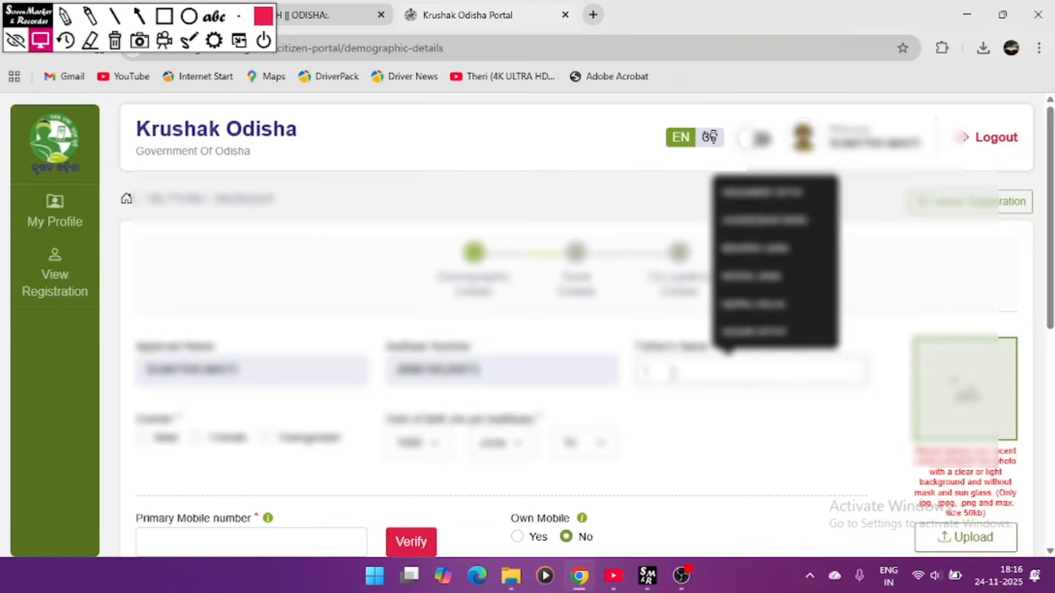
pyautogui.write('HA')
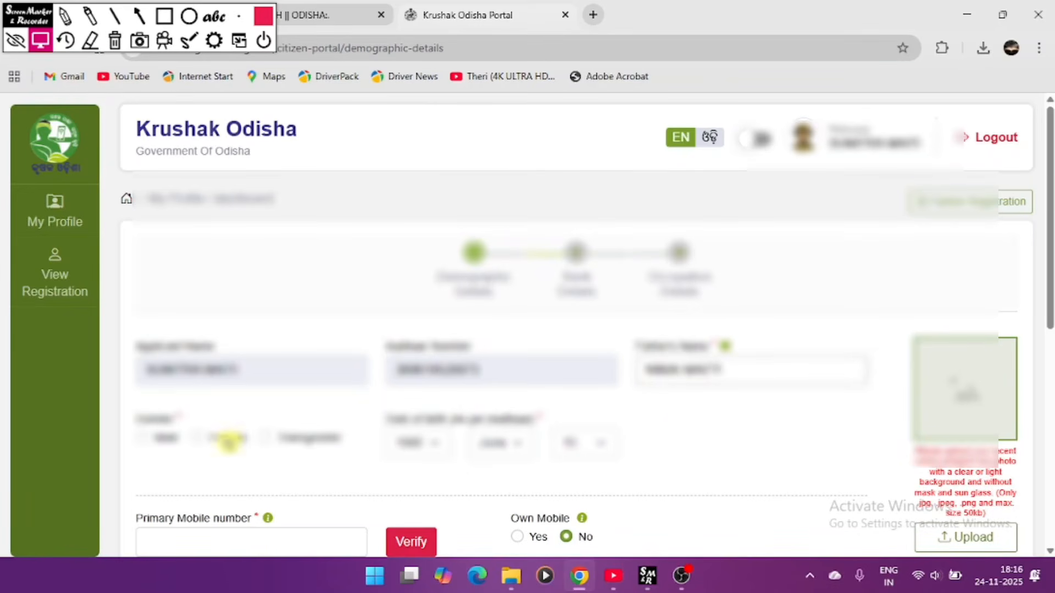
pyautogui.click(197, 438)
pyautogui.scroll(-2, 594, 452)
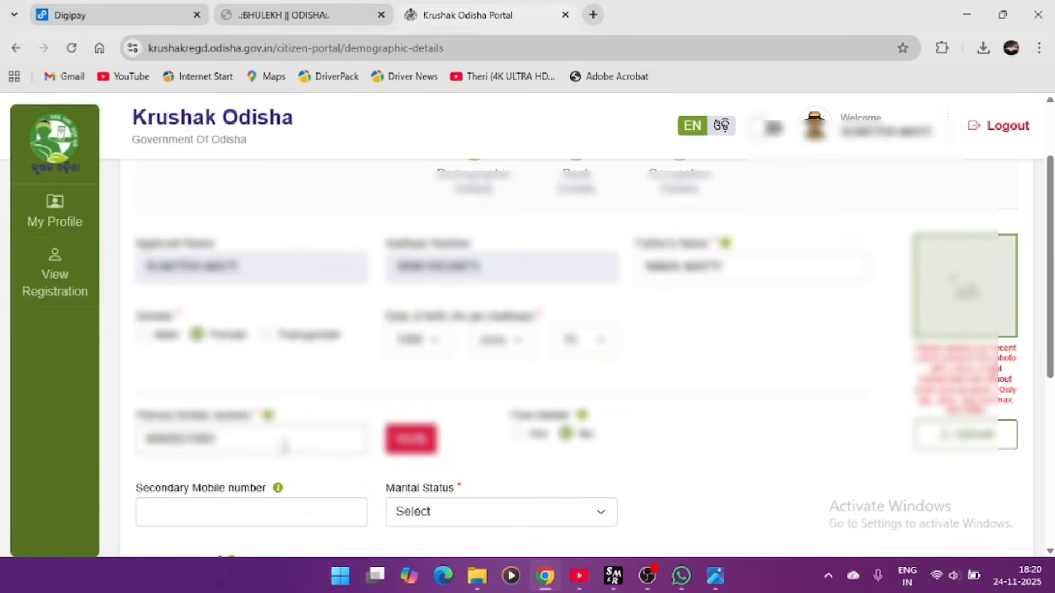
# - Verify the primary mobile number with the received OTP and acknowledge the success message
pyautogui.click(413, 448)
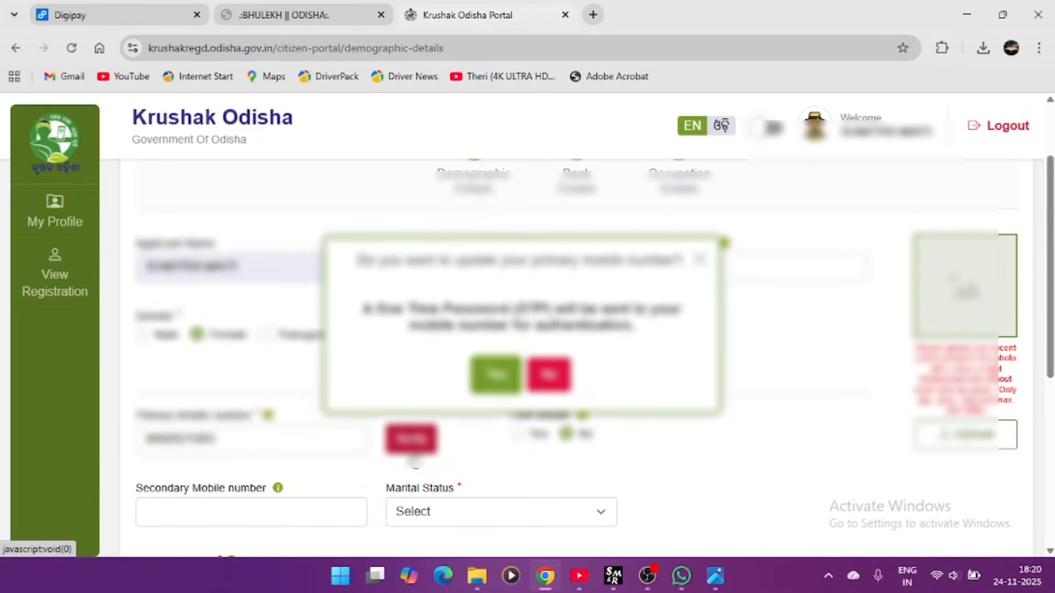
pyautogui.click(496, 375)
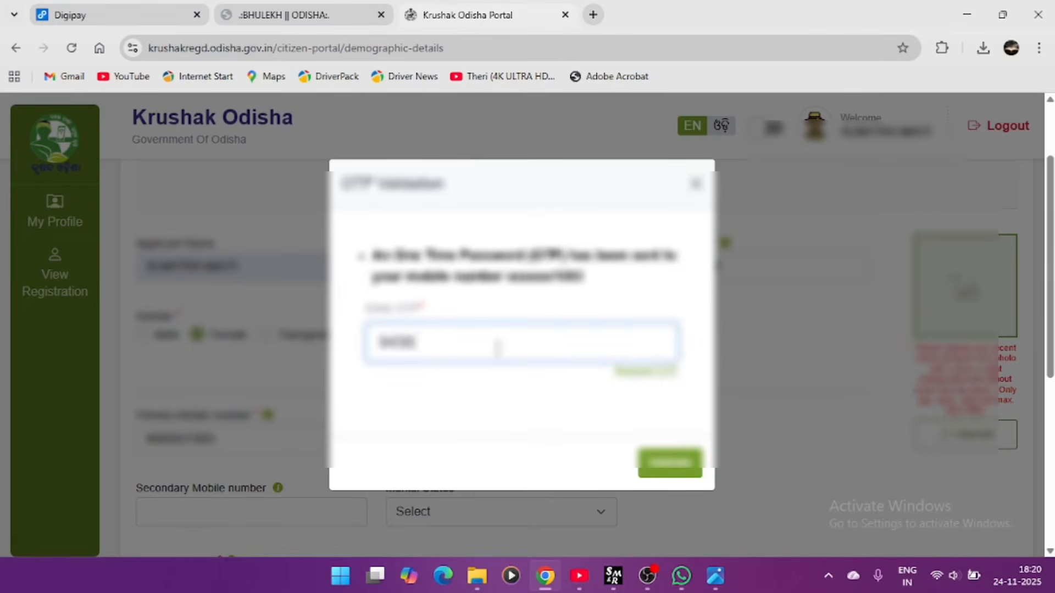
pyautogui.click(681, 463)
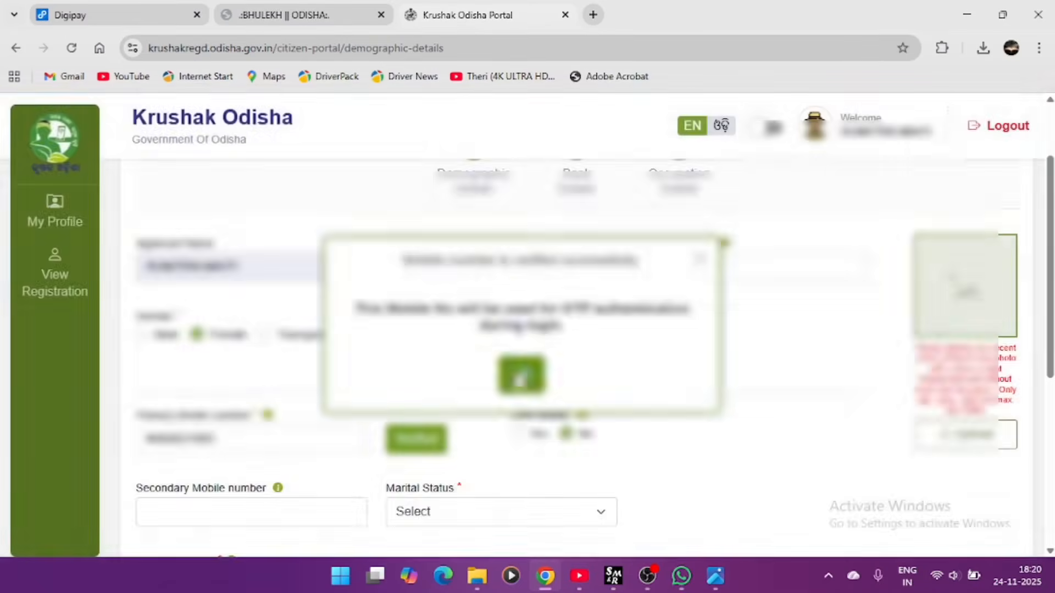
pyautogui.click(519, 374)
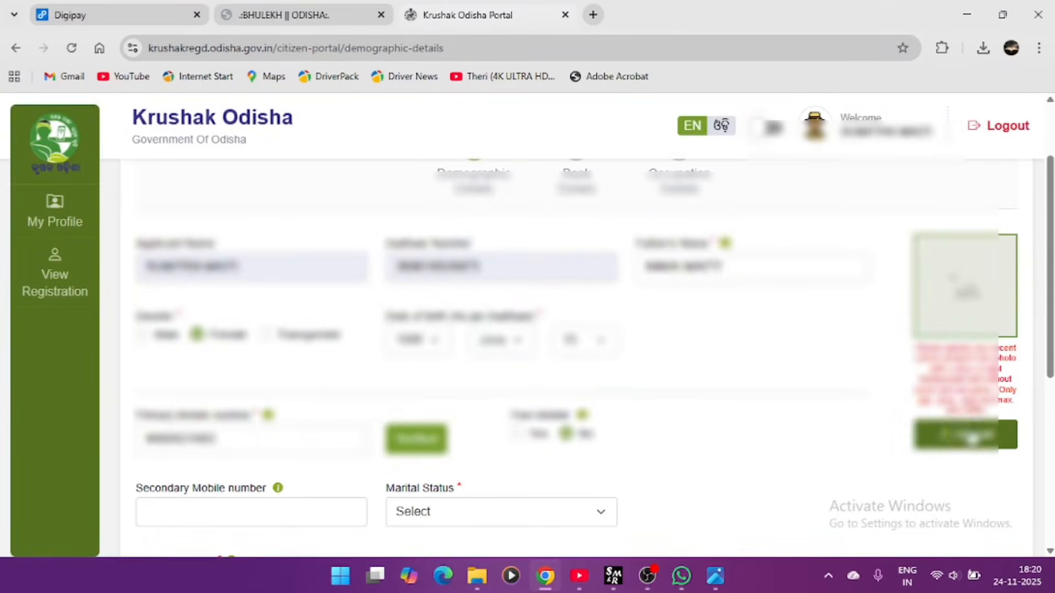
# - Try uploading the last photo from Pictures and dismiss the file-size warning
pyautogui.click(942, 432)
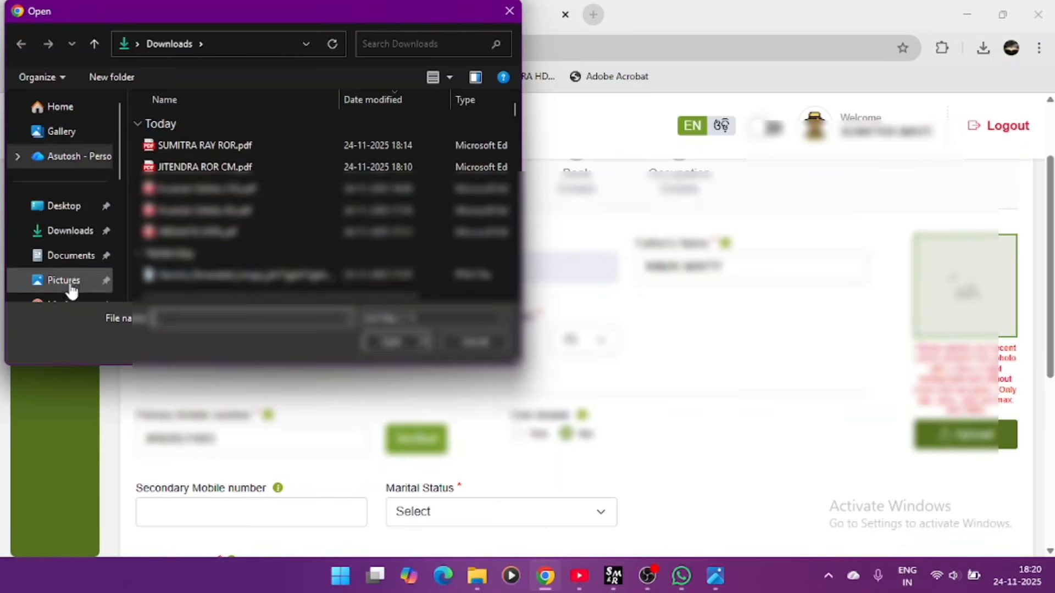
pyautogui.scroll(-2, 71, 283)
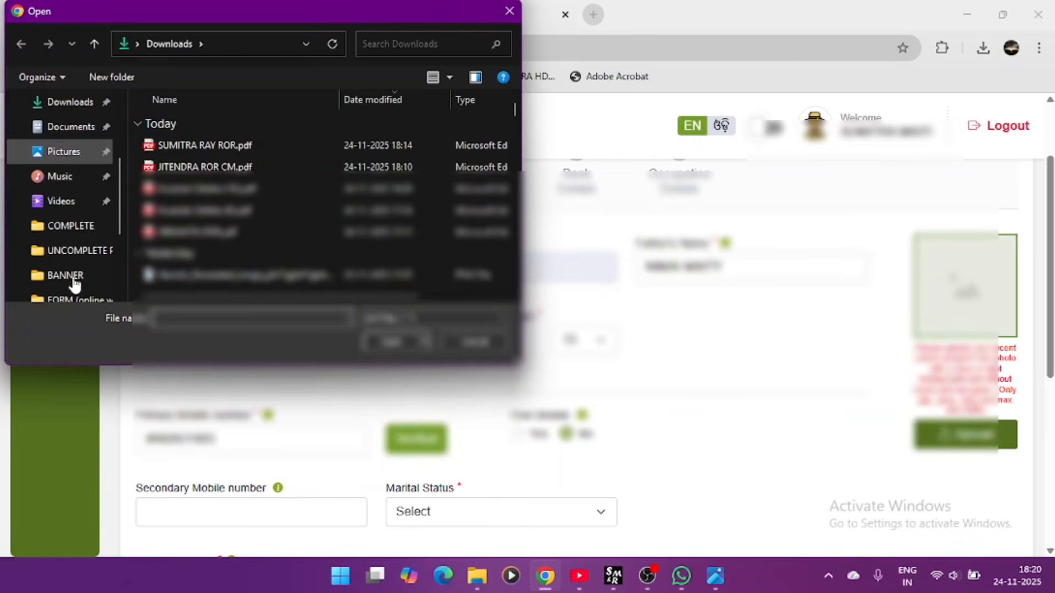
pyautogui.click(71, 159)
pyautogui.scroll(-10, 301, 229)
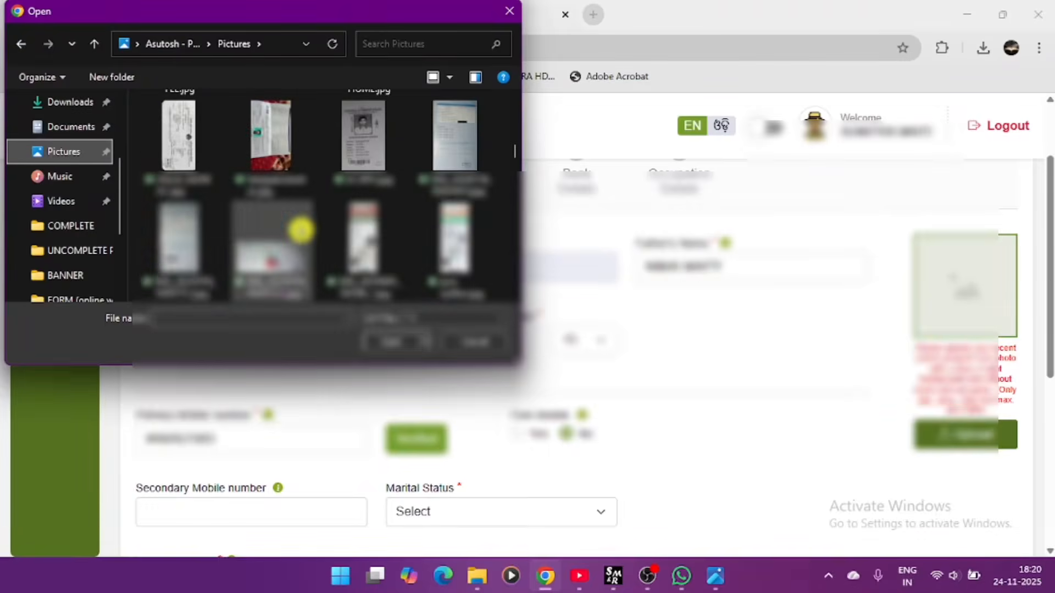
pyautogui.scroll(-12, 301, 230)
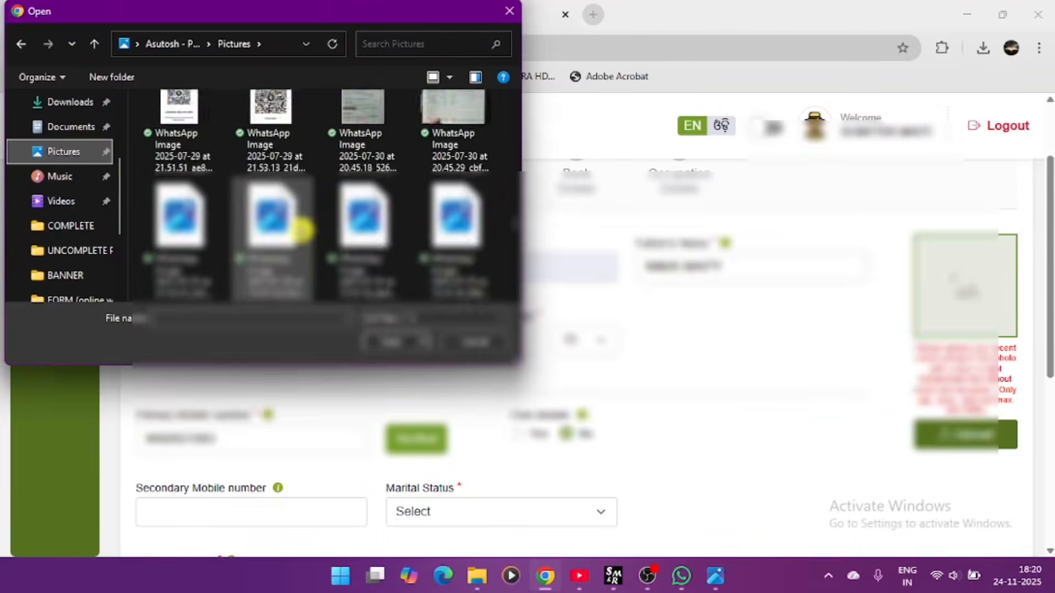
pyautogui.scroll(-8, 301, 230)
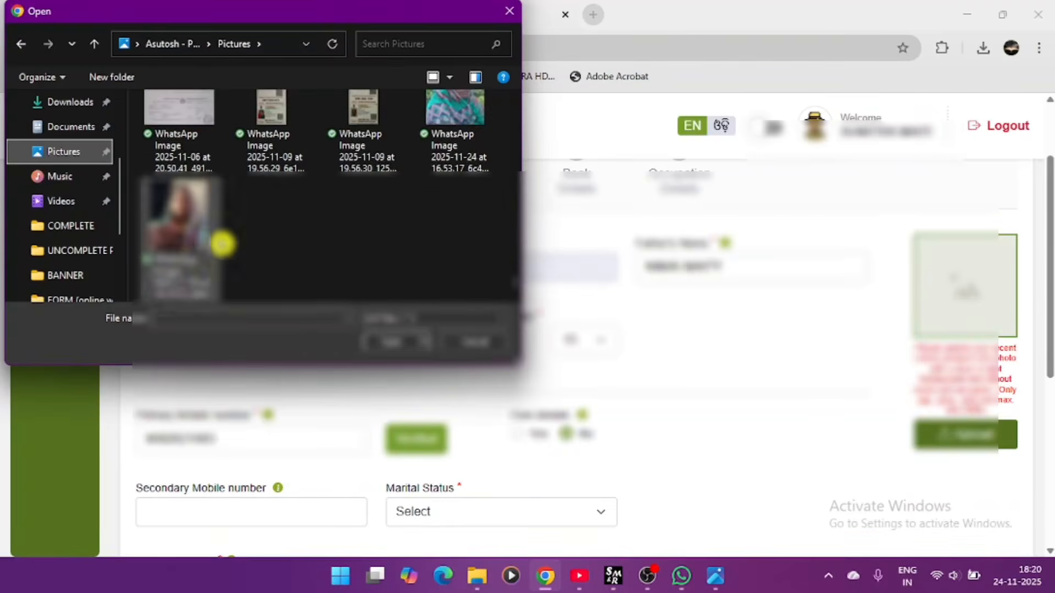
pyautogui.click(222, 244)
pyautogui.click(389, 339)
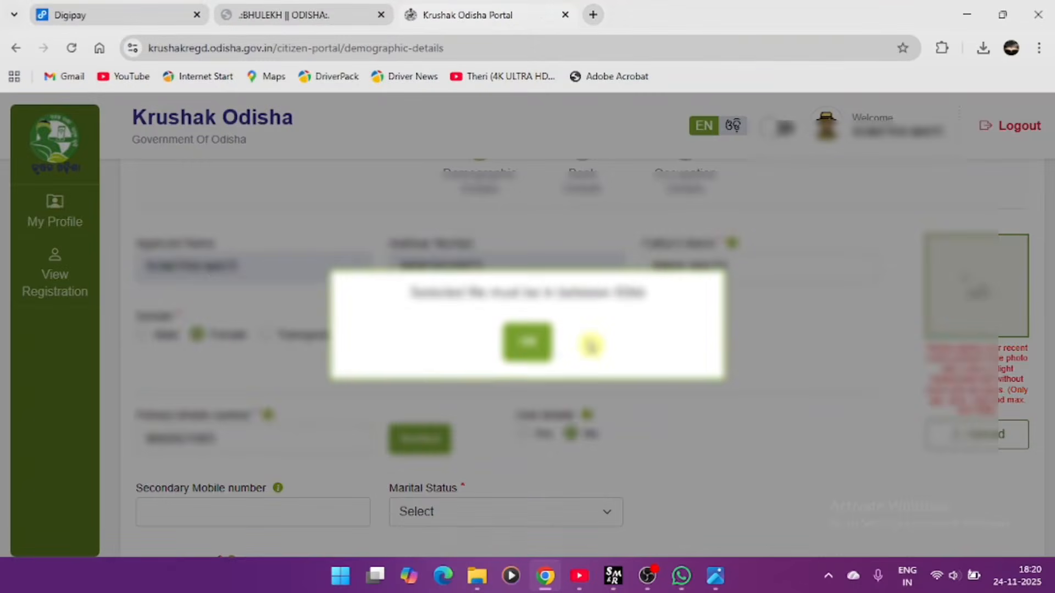
pyautogui.click(515, 350)
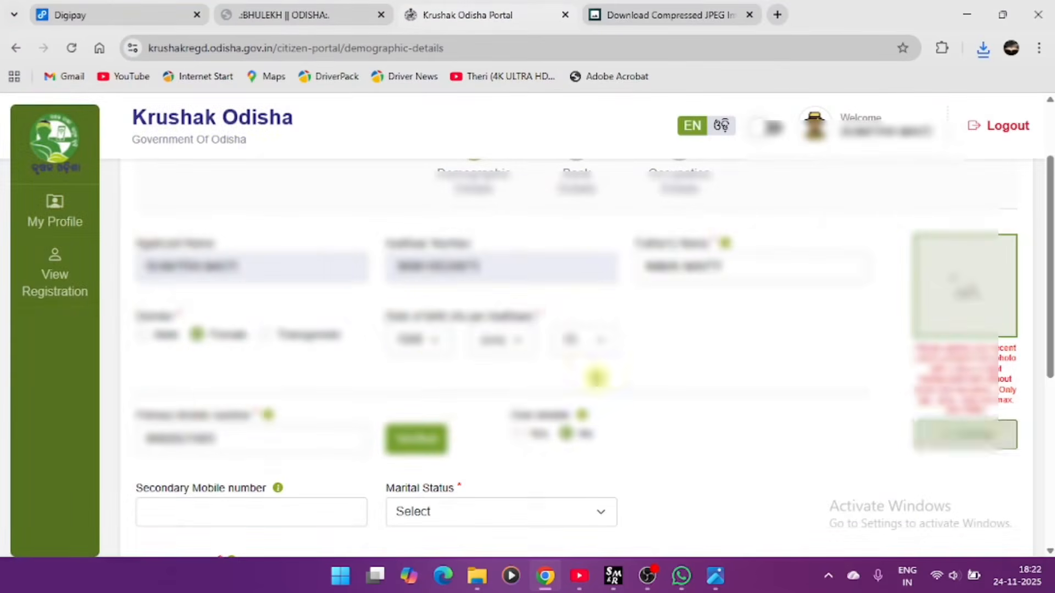
# - Upload the compressed WhatsApp JPG from Downloads as the applicant's photo instead
pyautogui.moveTo(597, 378); pyautogui.dragTo(952, 438)
pyautogui.click(952, 438)
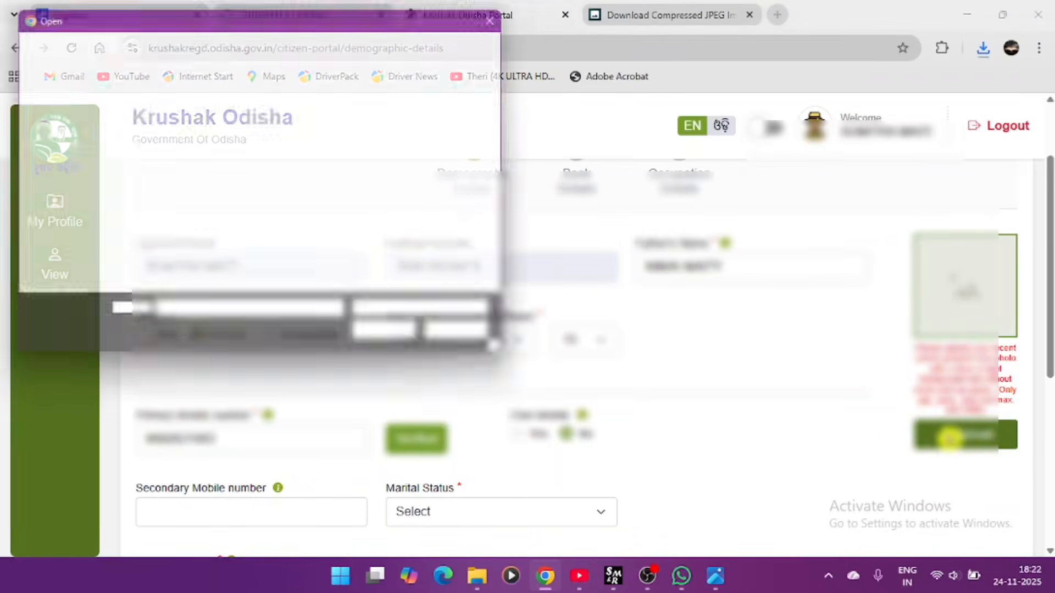
pyautogui.click(74, 232)
pyautogui.click(200, 144)
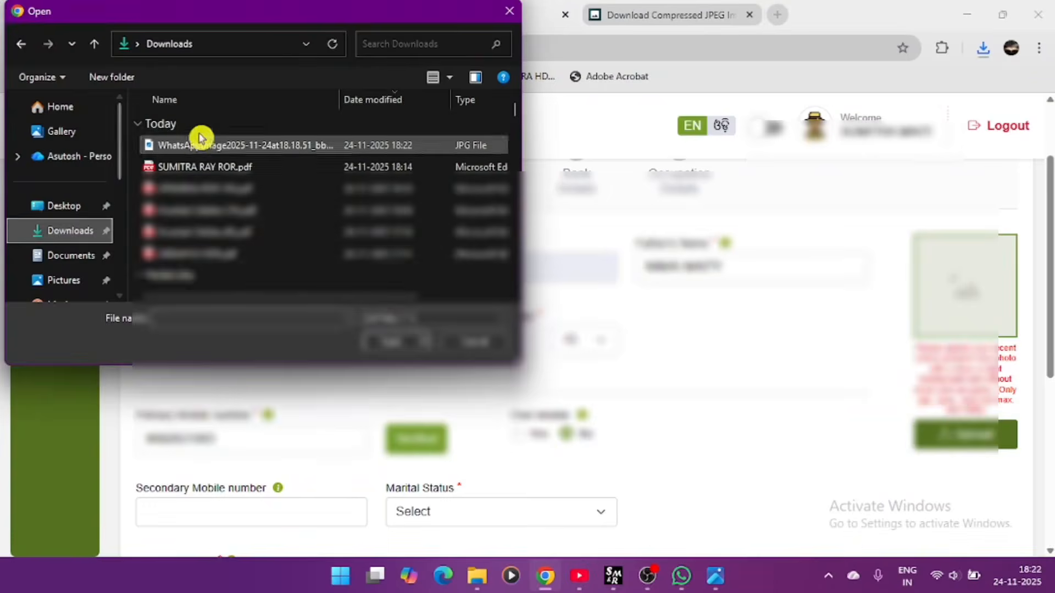
pyautogui.click(394, 331)
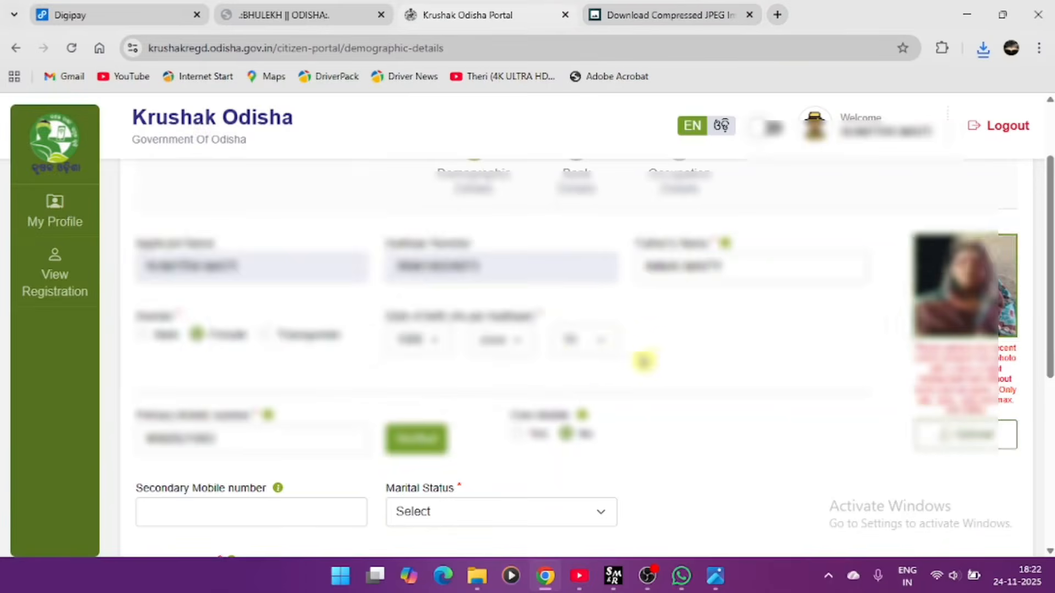
# - Set marital status to Married and social category to General
pyautogui.scroll(-2, 652, 361)
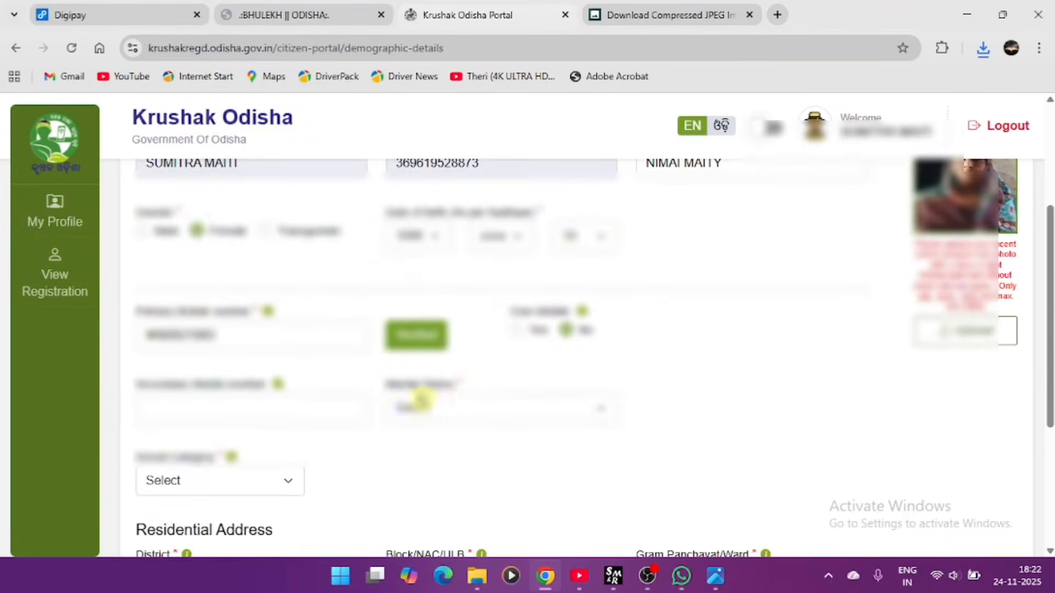
pyautogui.scroll(-2, 420, 359)
pyautogui.click(434, 301)
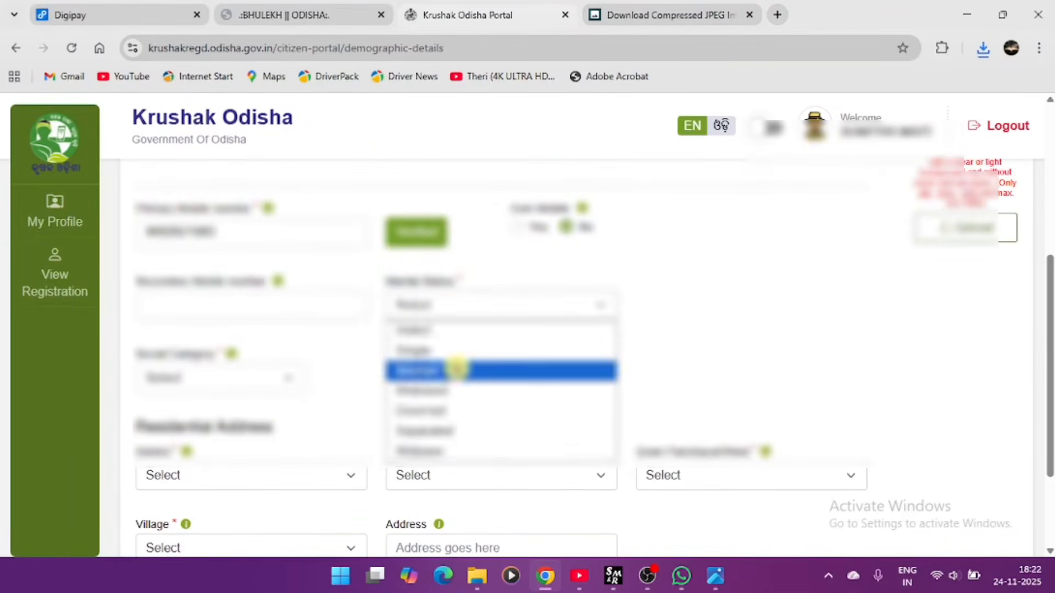
pyautogui.click(456, 369)
pyautogui.click(216, 384)
pyautogui.click(214, 421)
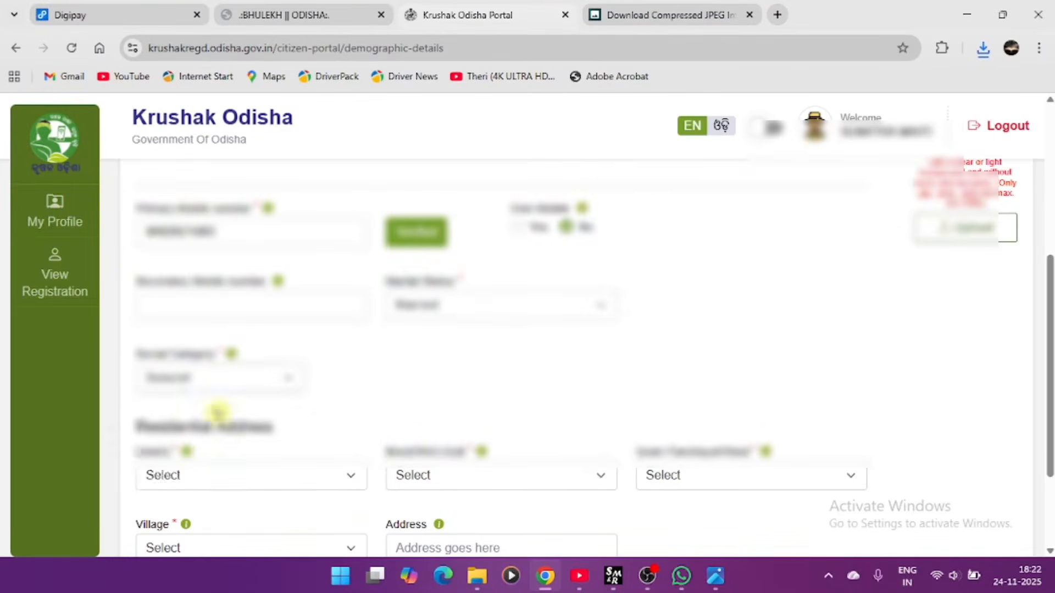
# - Choose the applicant's district, block, gram panchayat and village in the residential address
pyautogui.scroll(-2, 231, 391)
pyautogui.click(243, 373)
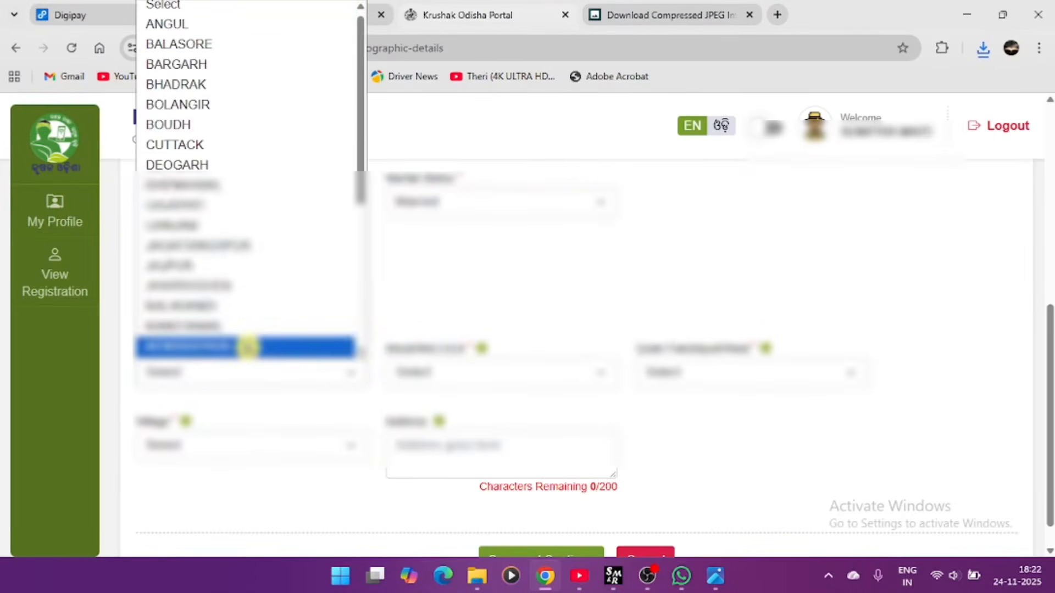
pyautogui.click(241, 347)
pyautogui.click(468, 371)
pyautogui.click(464, 346)
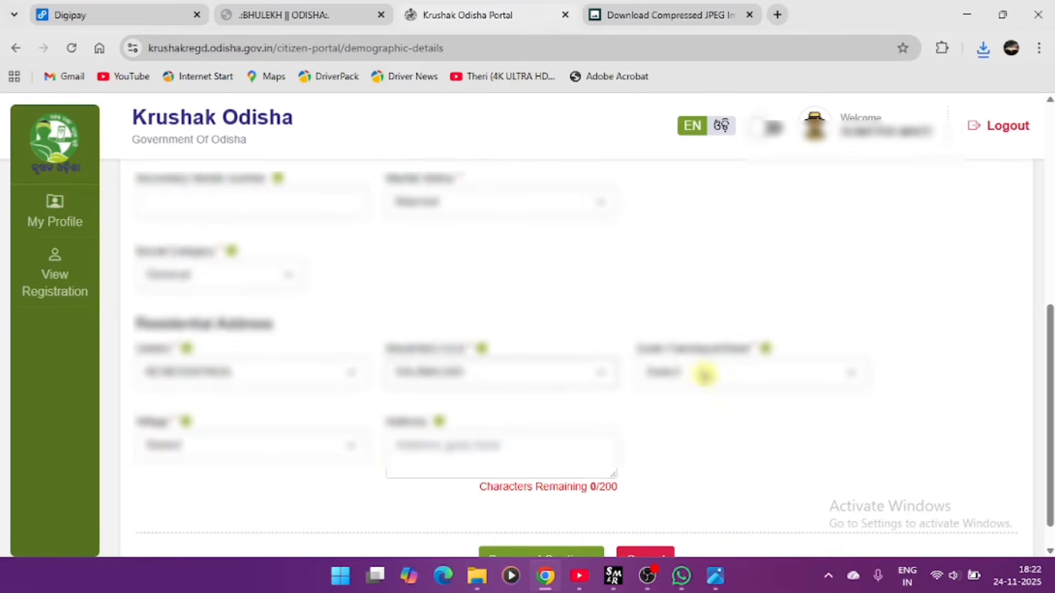
pyautogui.click(705, 374)
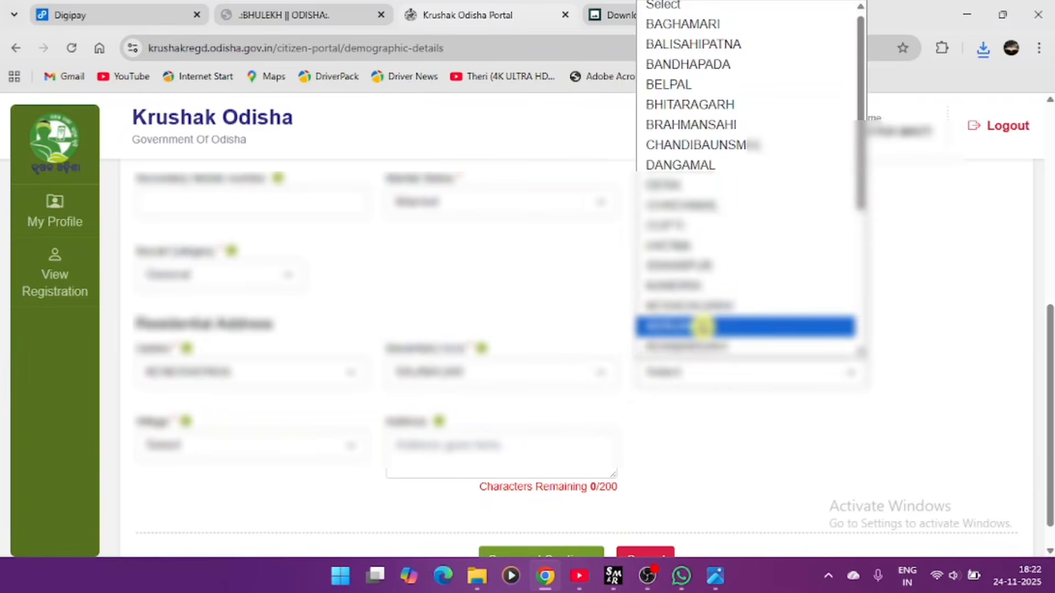
pyautogui.scroll(-3, 702, 327)
pyautogui.click(671, 179)
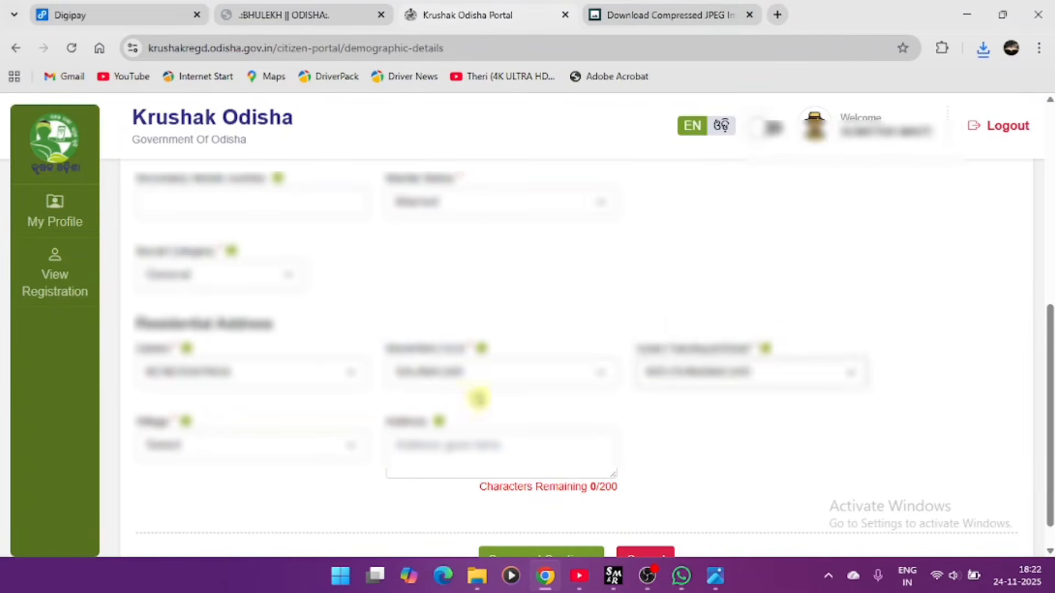
pyautogui.click(320, 445)
pyautogui.click(272, 420)
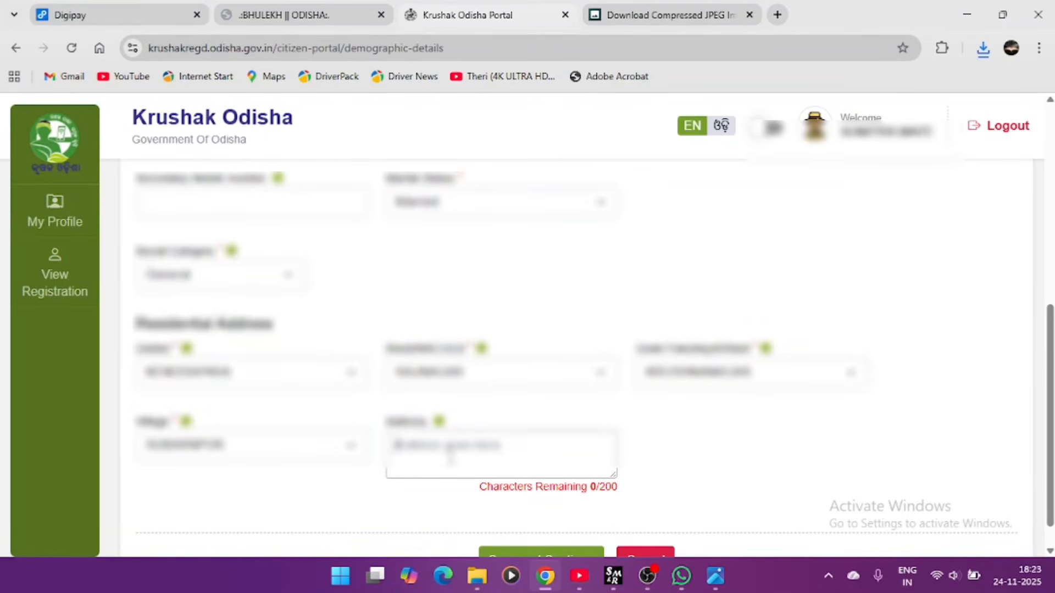
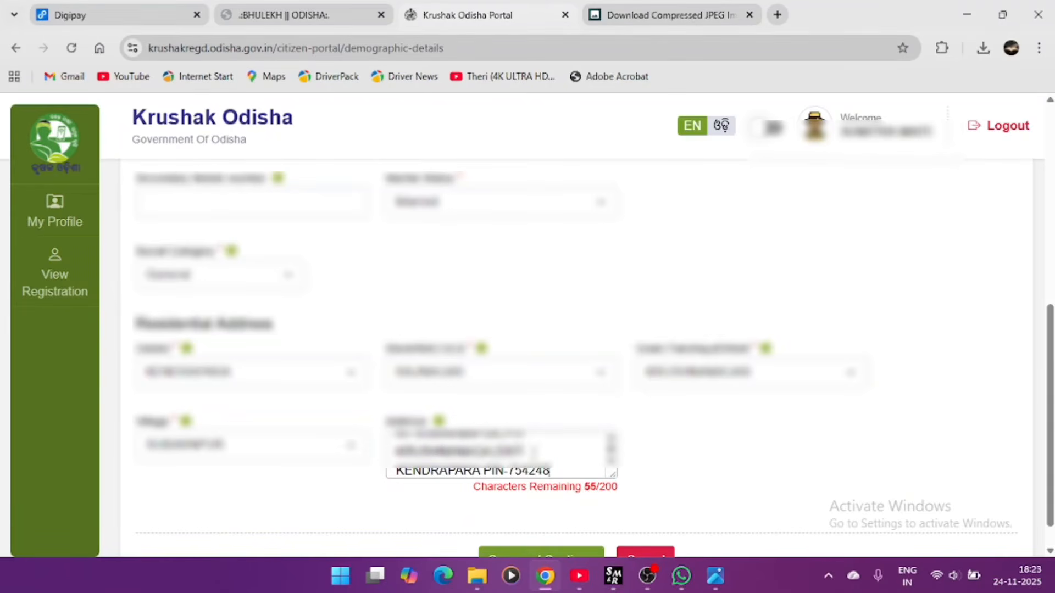
# - Save the demographic details and confirm proceeding with the registration
pyautogui.scroll(-1, 538, 503)
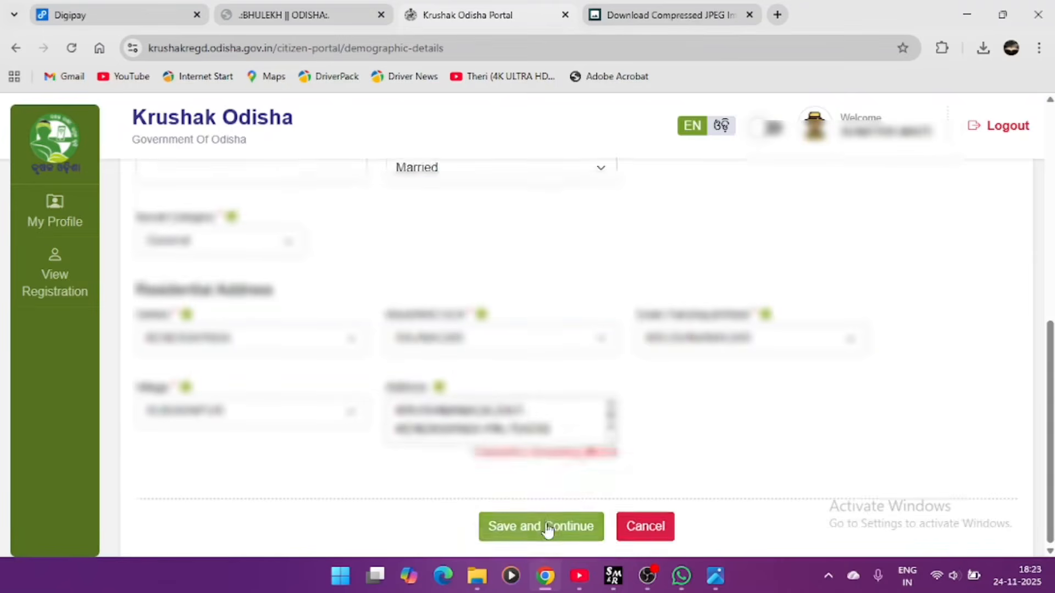
pyautogui.click(549, 528)
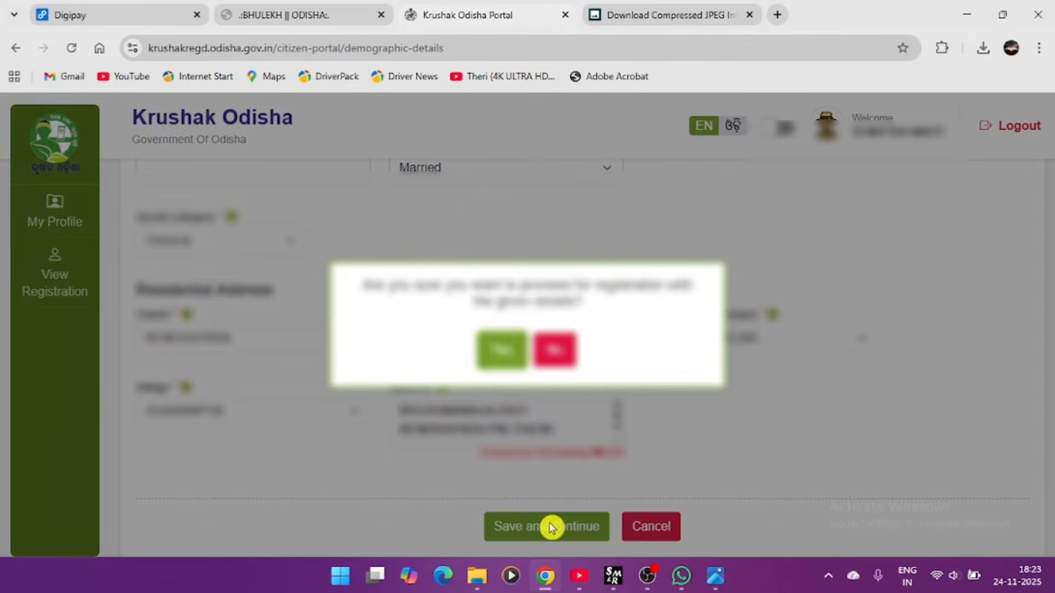
pyautogui.click(502, 350)
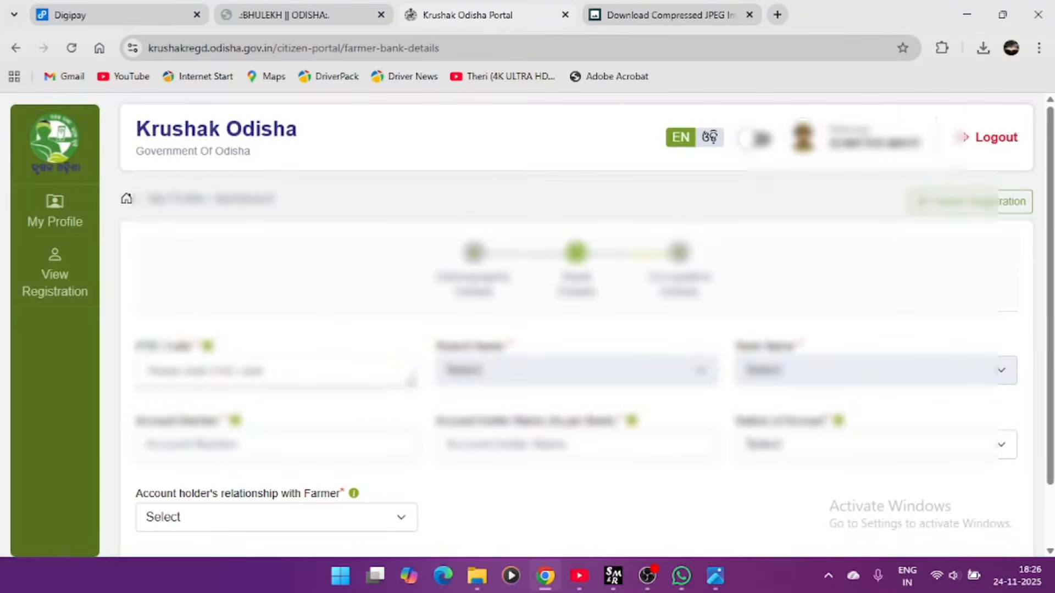
# - Pick the Bank of Baroda IFSC branch matching BARB0CHANDI and enter the farmer's bank account number
pyautogui.click(358, 375)
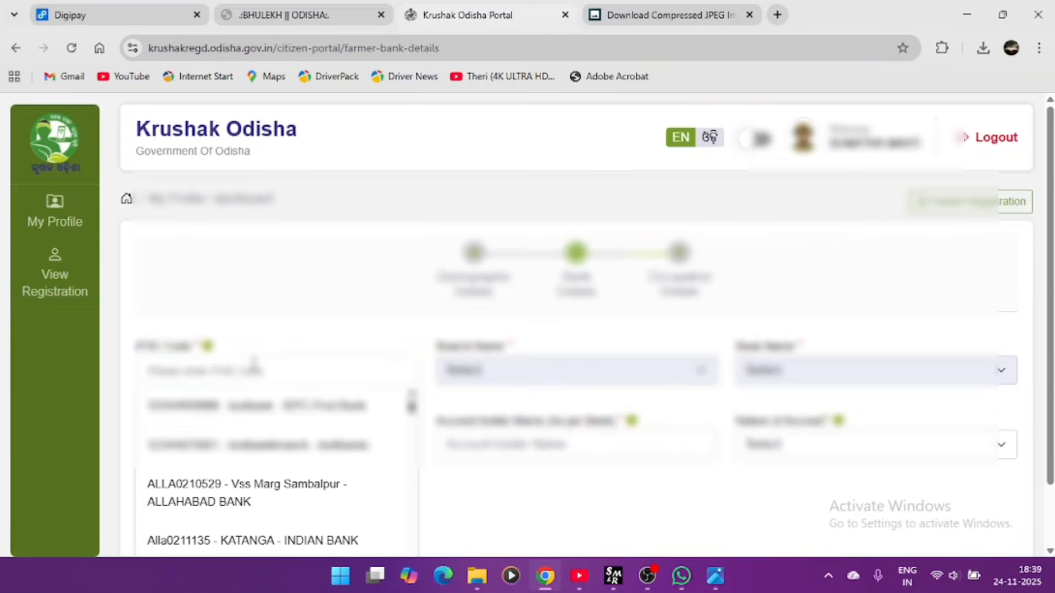
pyautogui.write('BARB')
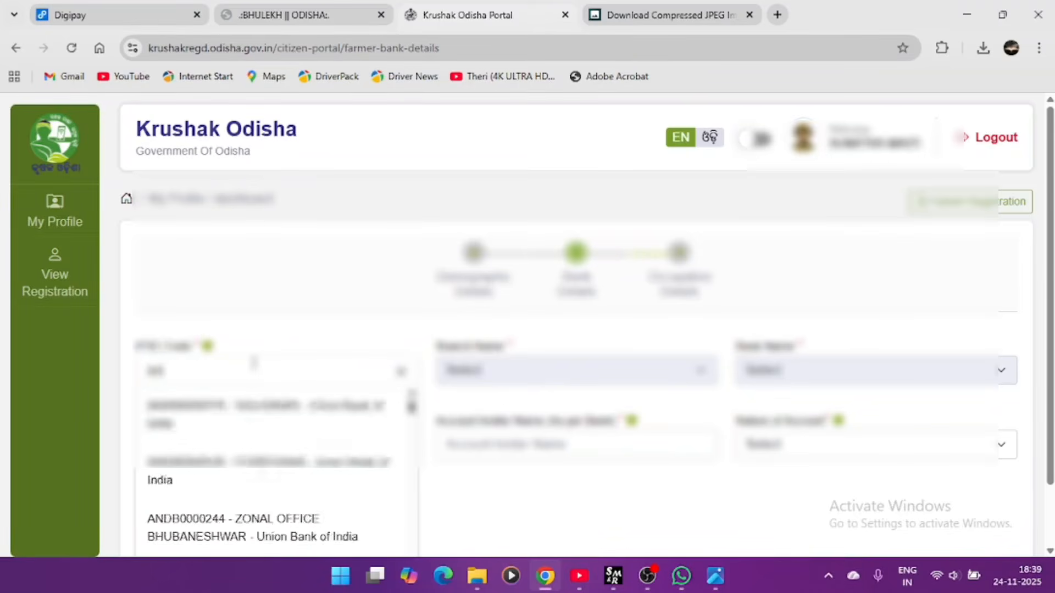
pyautogui.write('0')
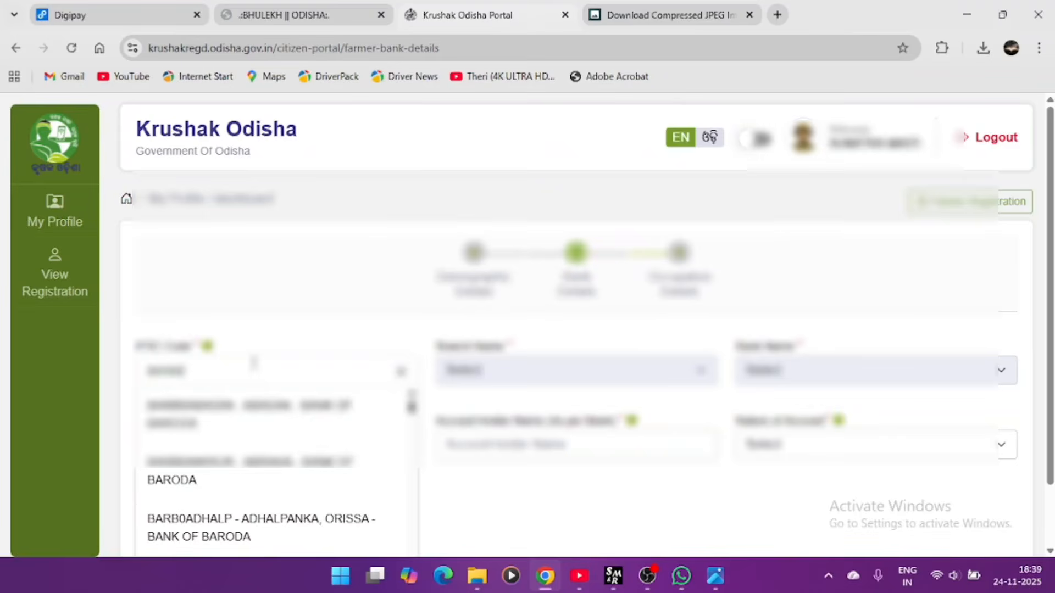
pyautogui.write('CHANDI')
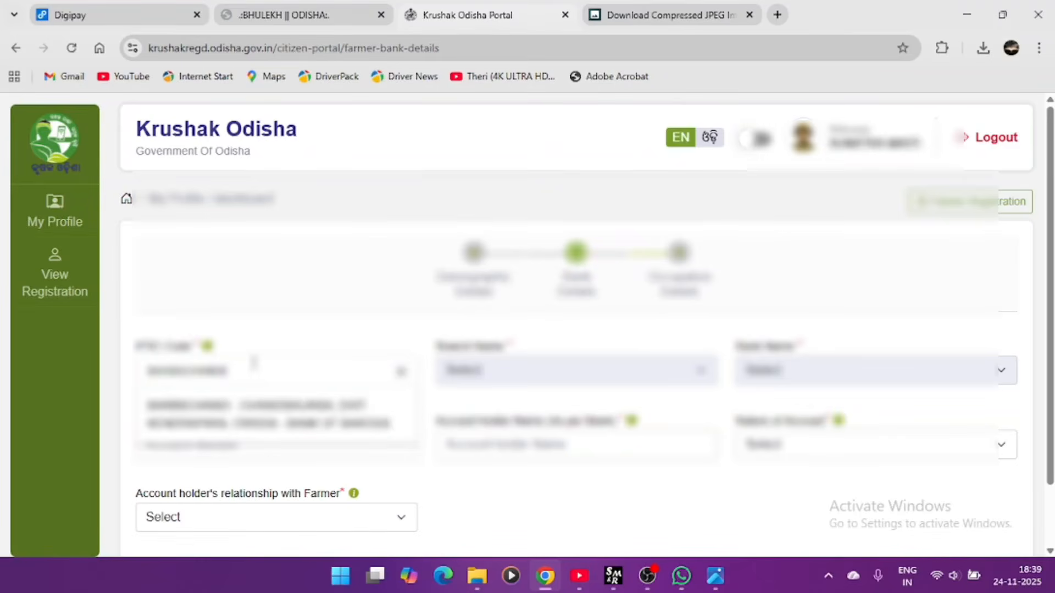
pyautogui.click(265, 422)
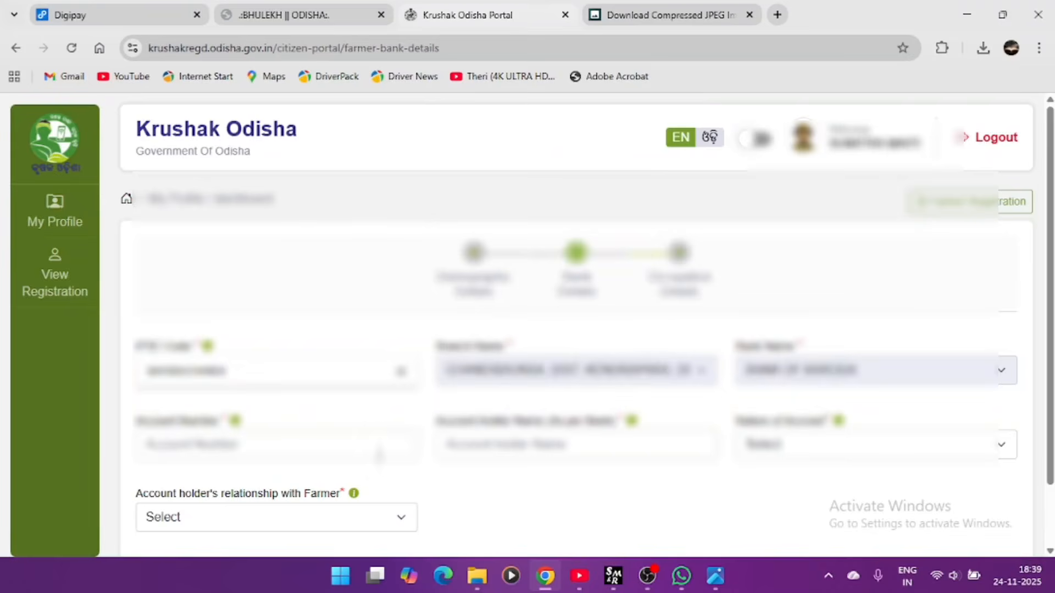
pyautogui.click(380, 455)
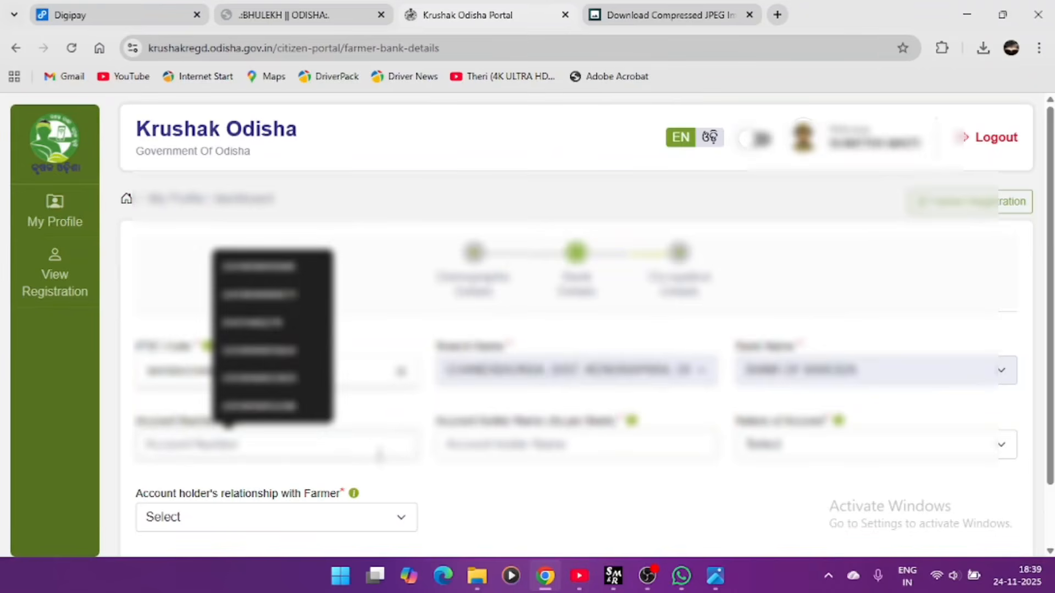
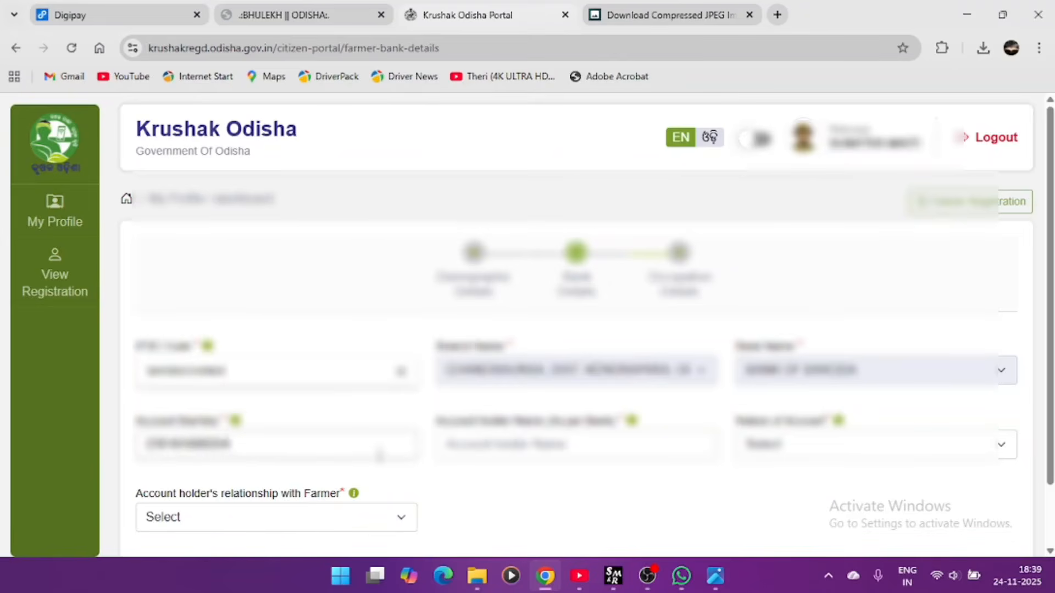
# - Dismiss the valid account number message and enter the account holder's full name
pyautogui.click(536, 438)
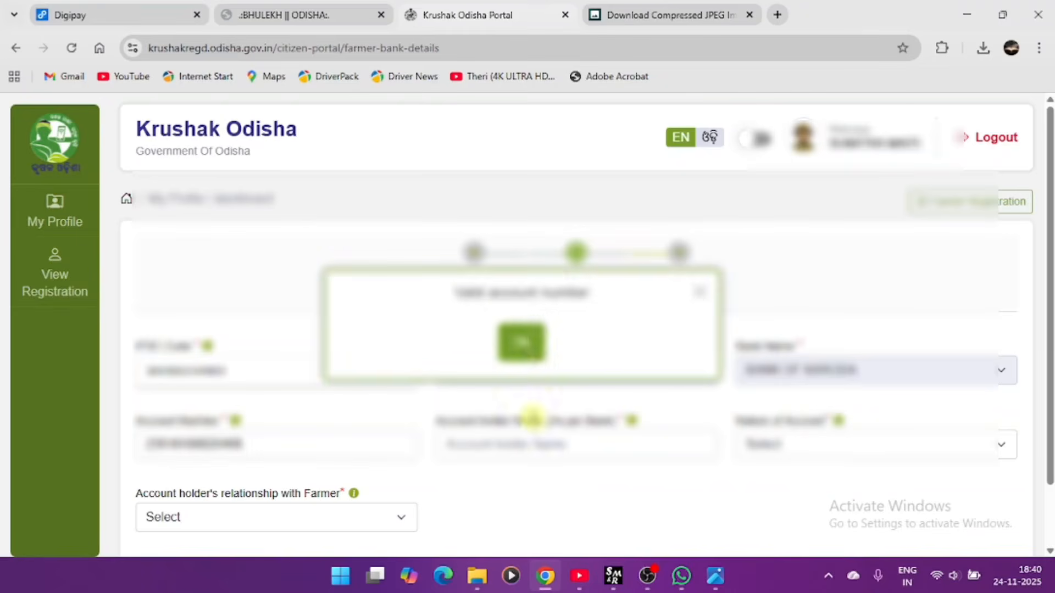
pyautogui.click(523, 342)
pyautogui.click(527, 448)
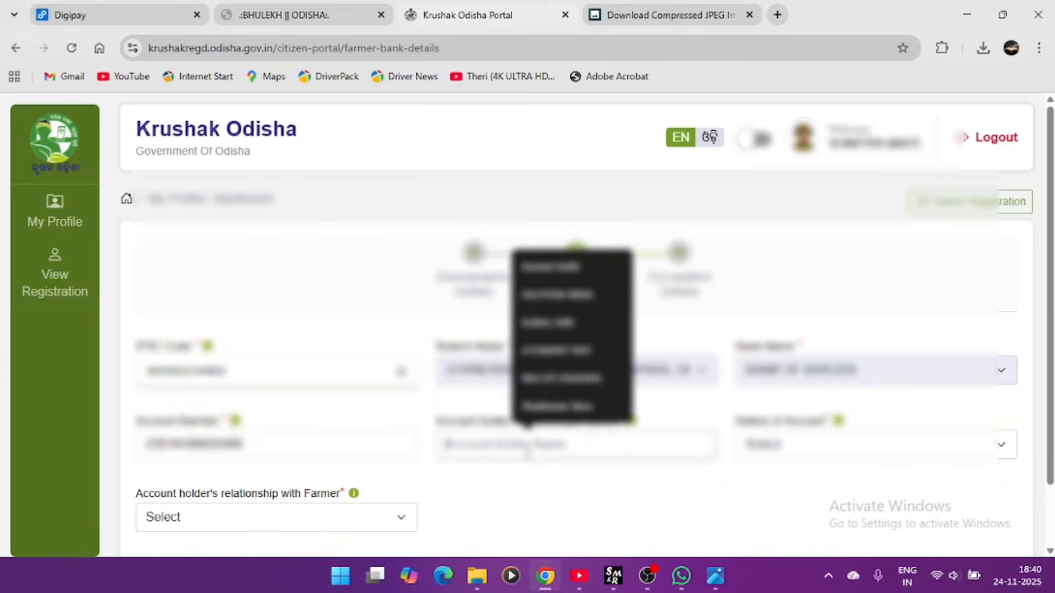
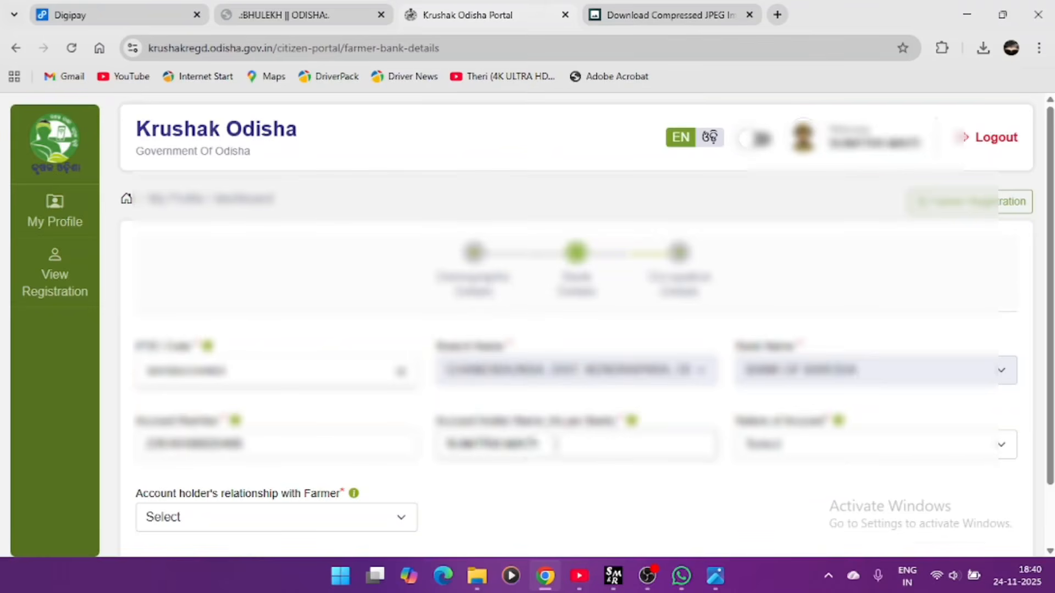
pyautogui.scroll(-2, 476, 478)
# - Set Nature of Account to Savings and relationship to Self, then save and confirm
pyautogui.click(786, 385)
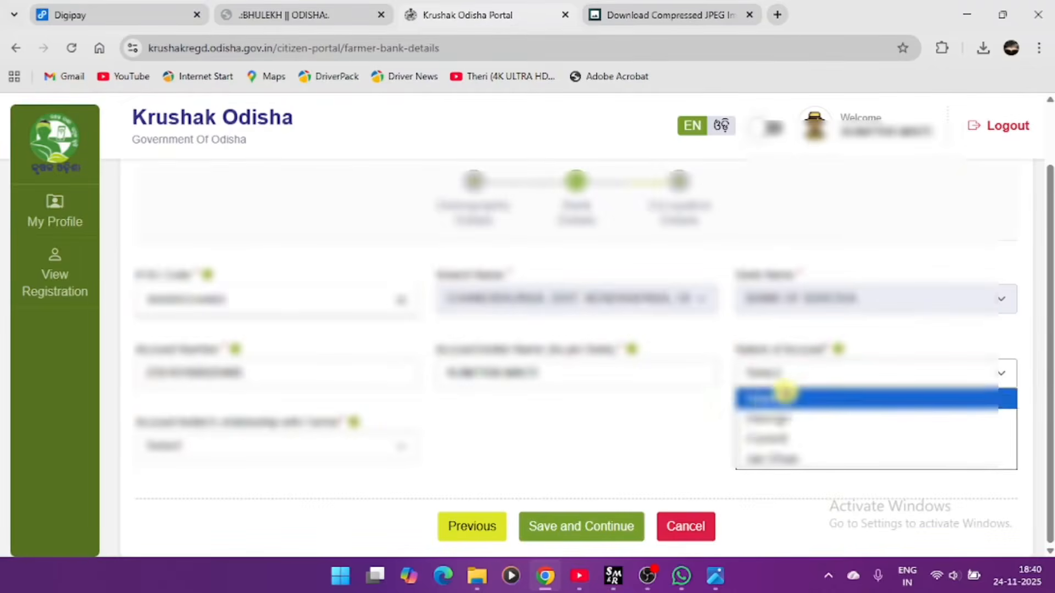
pyautogui.click(766, 419)
pyautogui.click(371, 458)
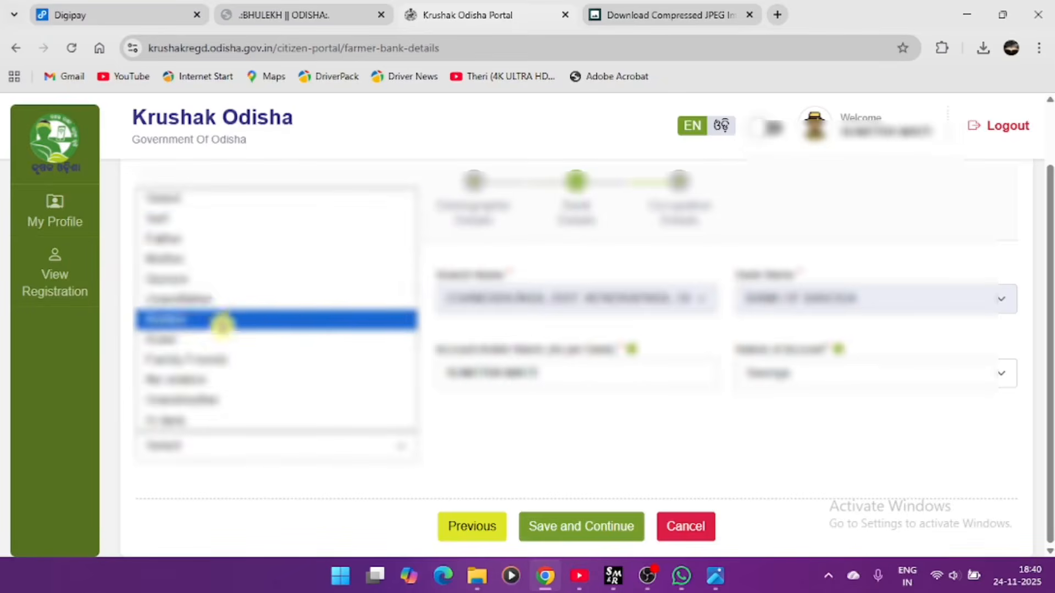
pyautogui.click(208, 220)
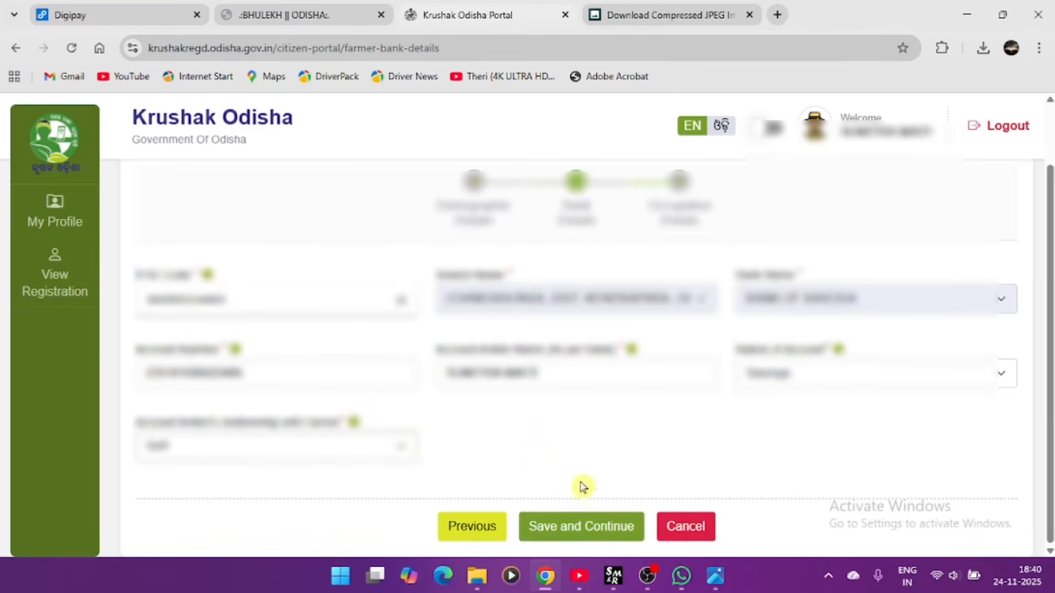
pyautogui.click(615, 531)
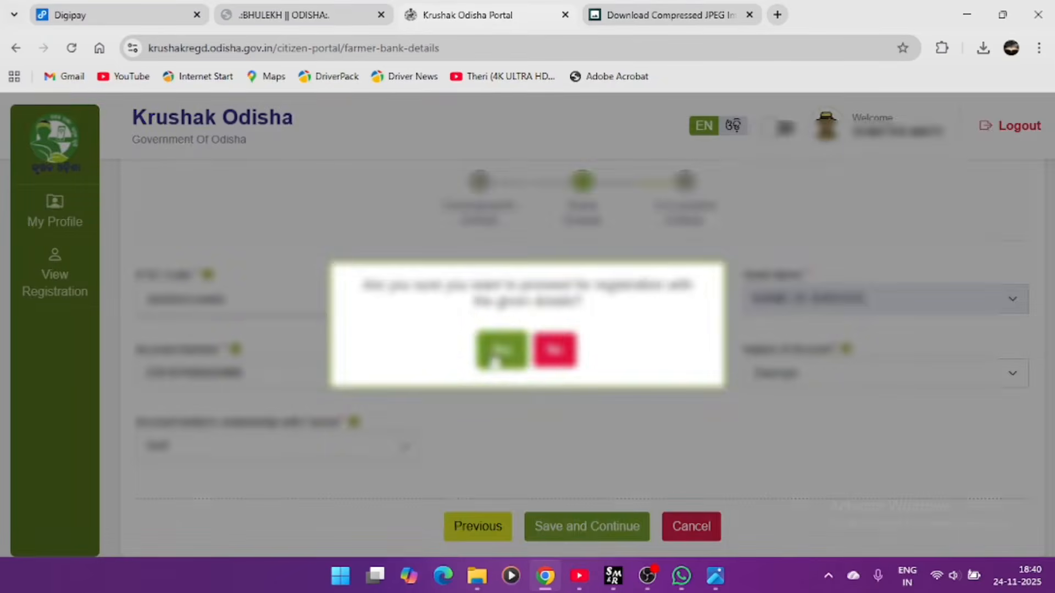
pyautogui.click(499, 351)
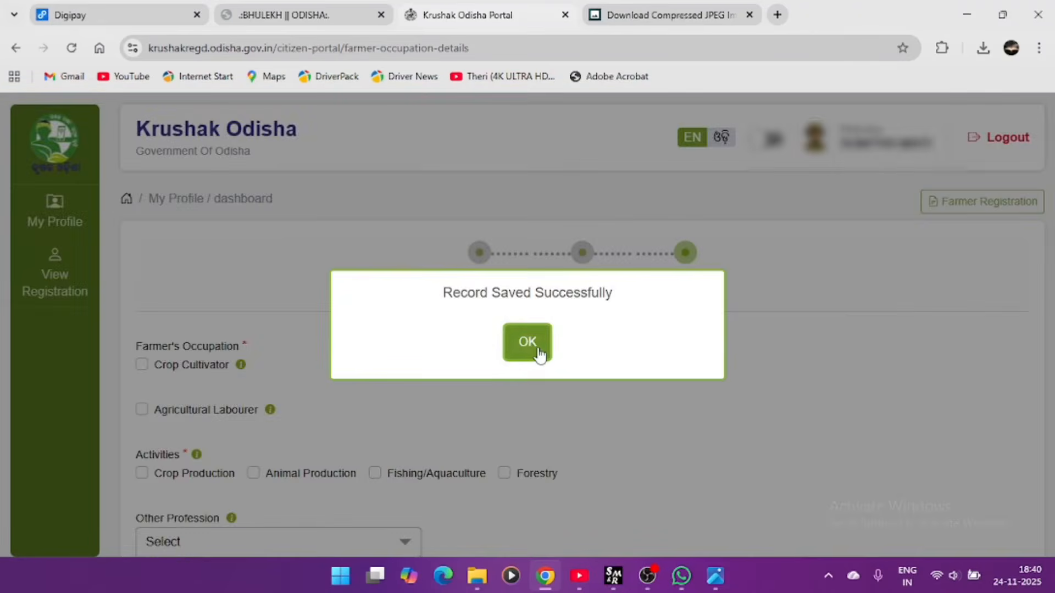
# - Set the occupation to Agricultural Labourer of type Main instead of Crop Cultivator
pyautogui.click(539, 352)
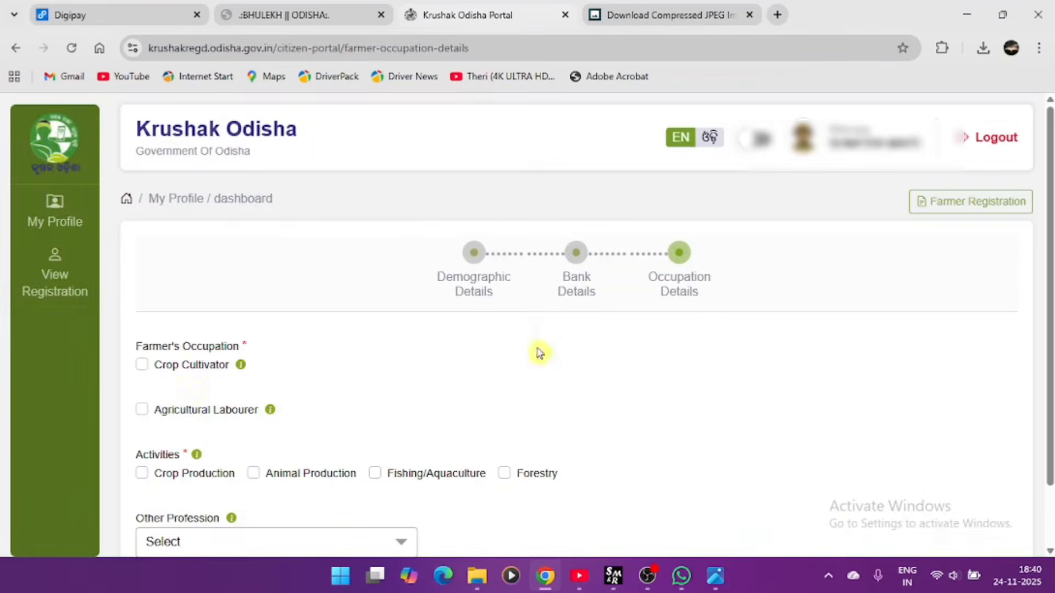
pyautogui.click(142, 365)
pyautogui.click(477, 374)
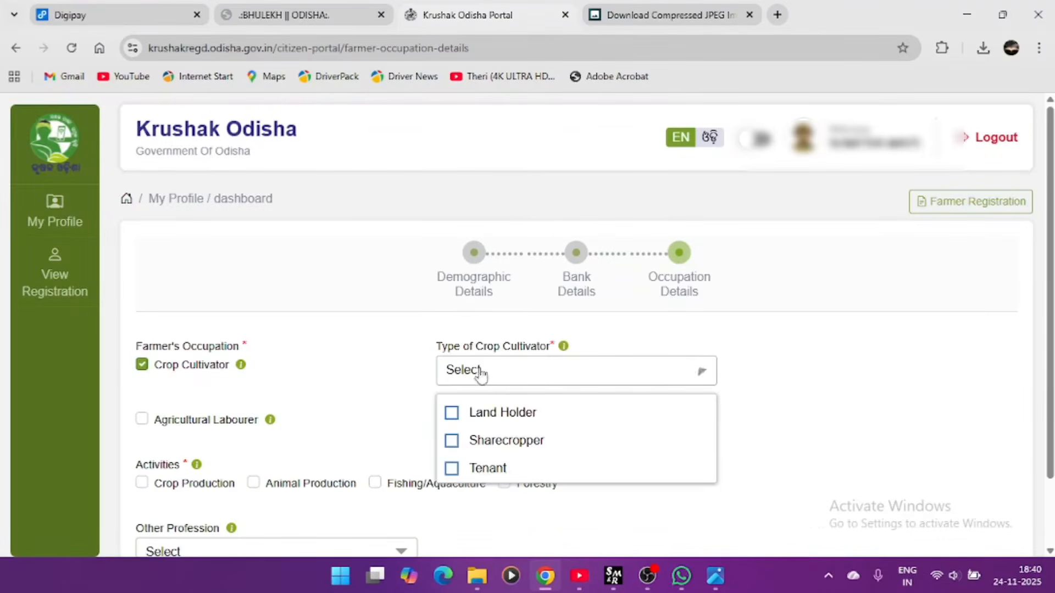
pyautogui.click(486, 381)
pyautogui.click(200, 369)
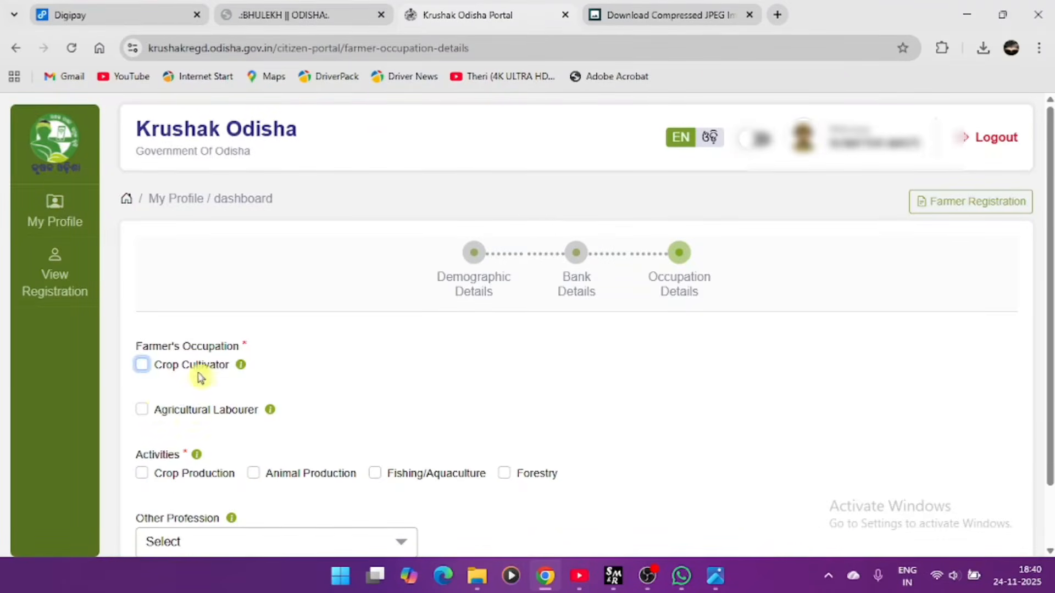
pyautogui.click(142, 410)
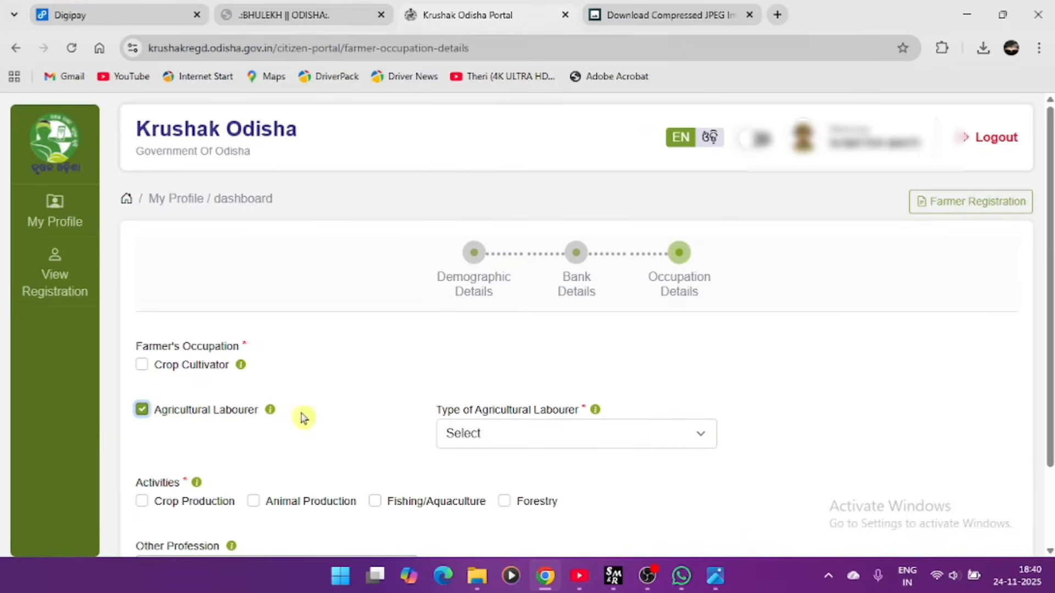
pyautogui.click(481, 433)
pyautogui.click(496, 480)
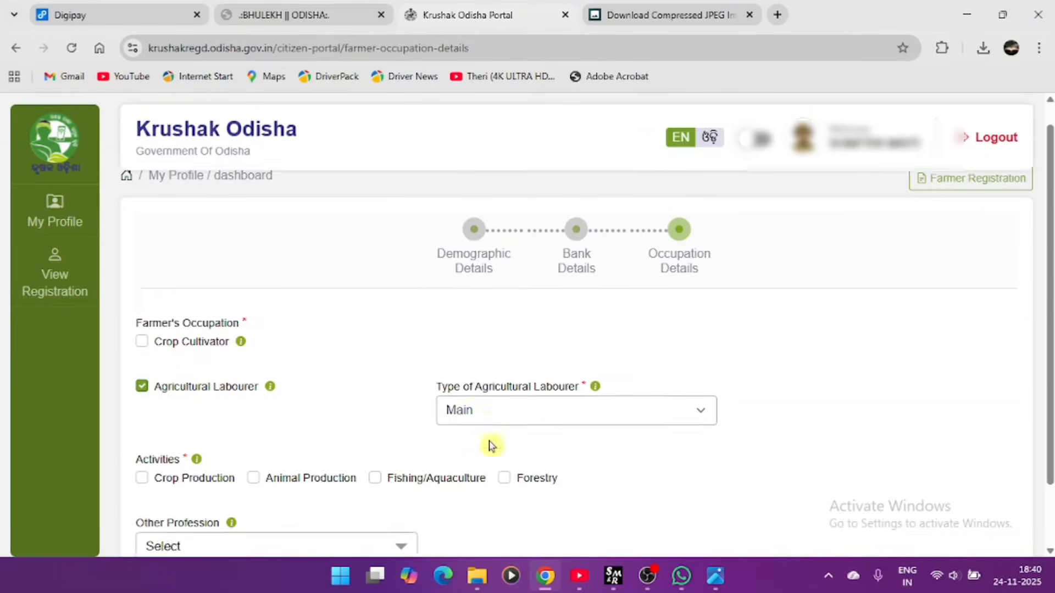
# - Tick Crop Production as the activity, leaving other professions unselected
pyautogui.scroll(-2, 487, 445)
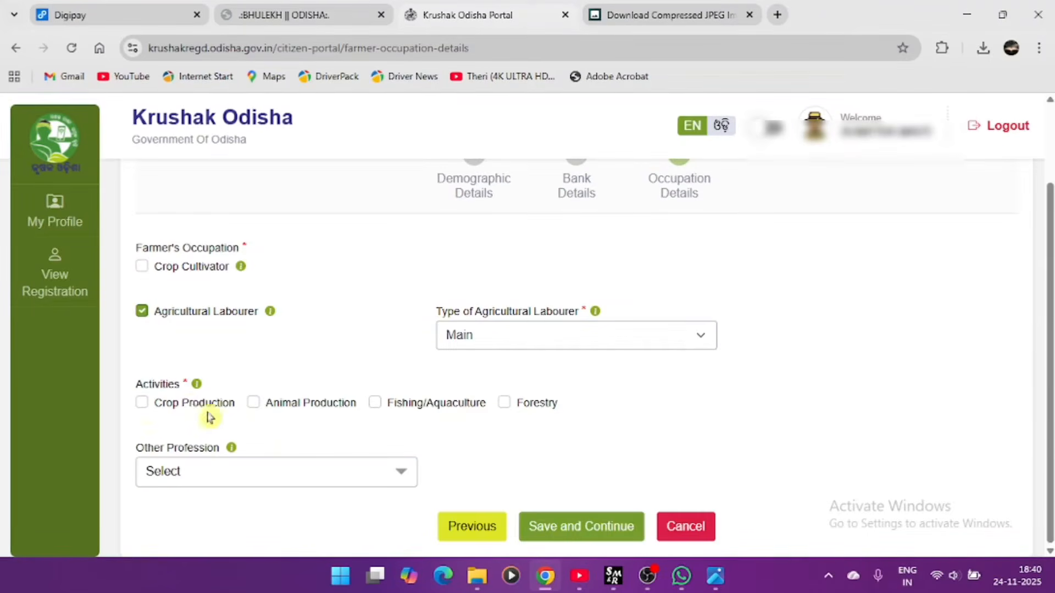
pyautogui.click(143, 405)
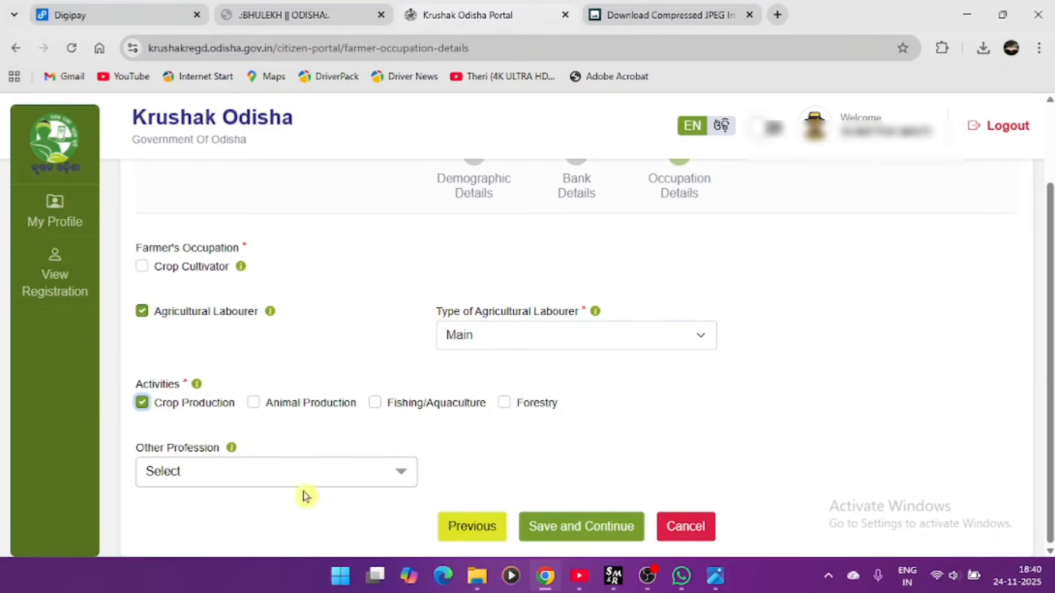
pyautogui.click(284, 482)
pyautogui.scroll(-2, 308, 489)
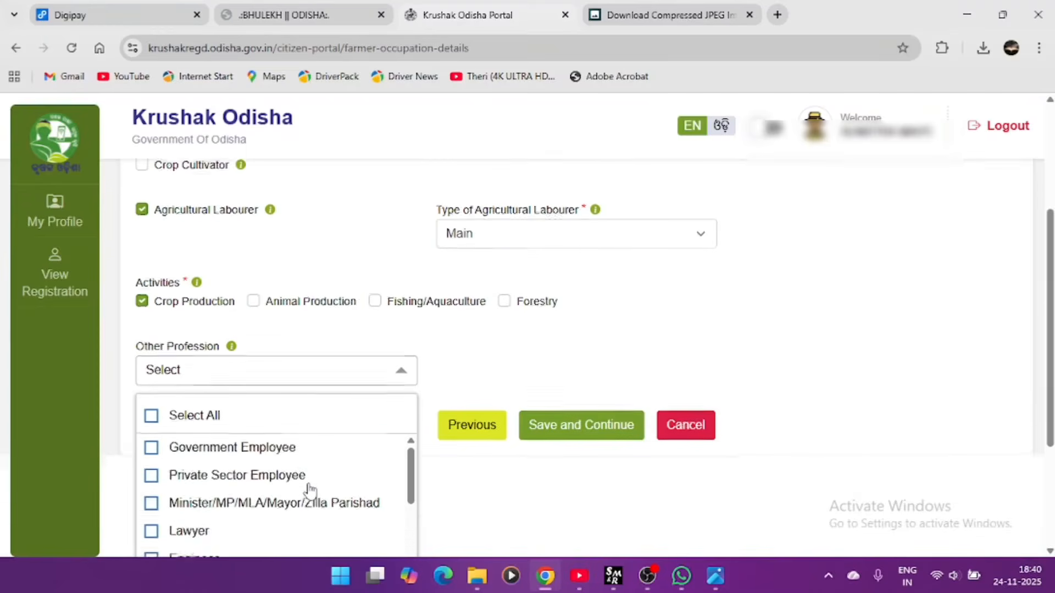
pyautogui.scroll(-2, 308, 484)
pyautogui.scroll(-2, 307, 484)
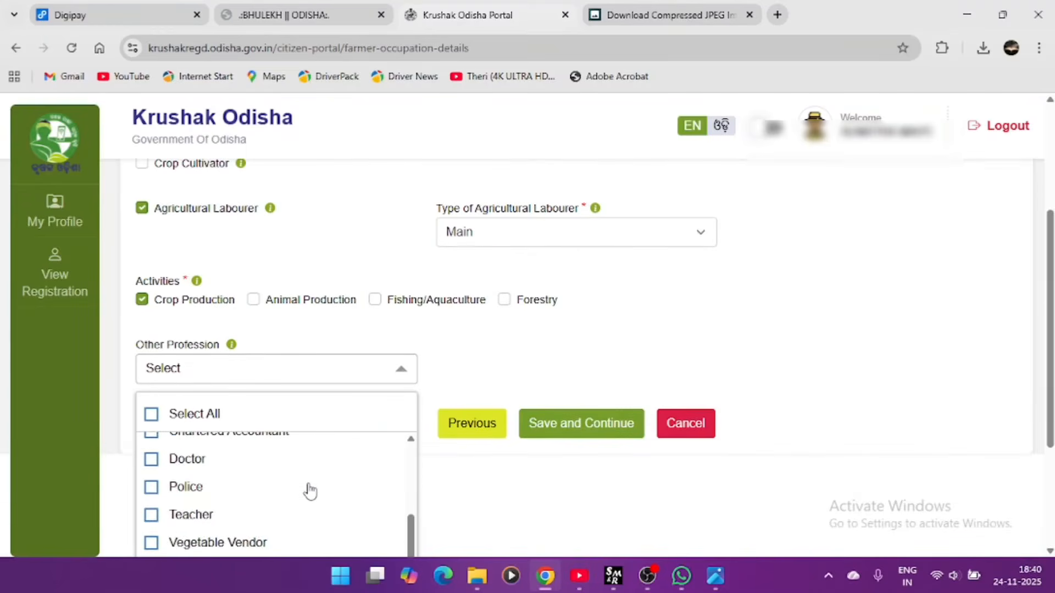
pyautogui.scroll(-2, 310, 491)
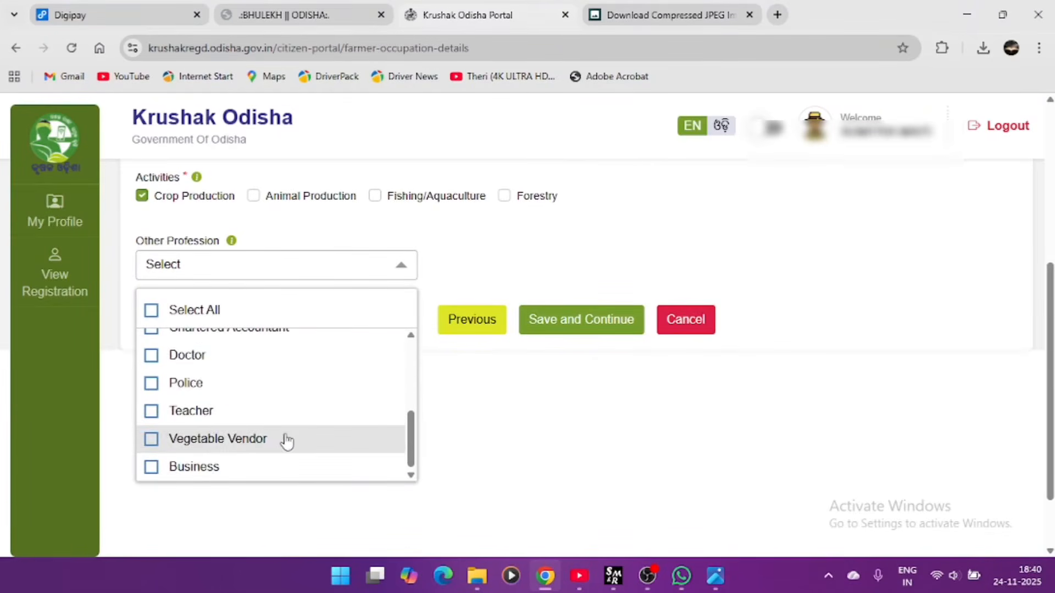
pyautogui.scroll(3, 285, 440)
pyautogui.click(455, 292)
pyautogui.scroll(4, 454, 292)
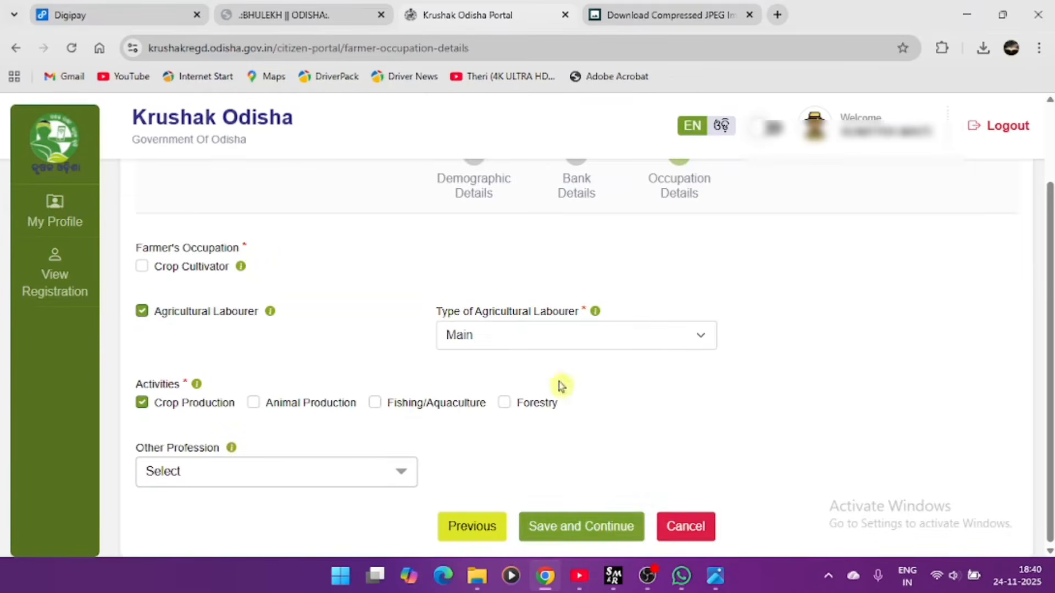
# - Save the occupation details, confirm, and dismiss the saved message
pyautogui.click(600, 529)
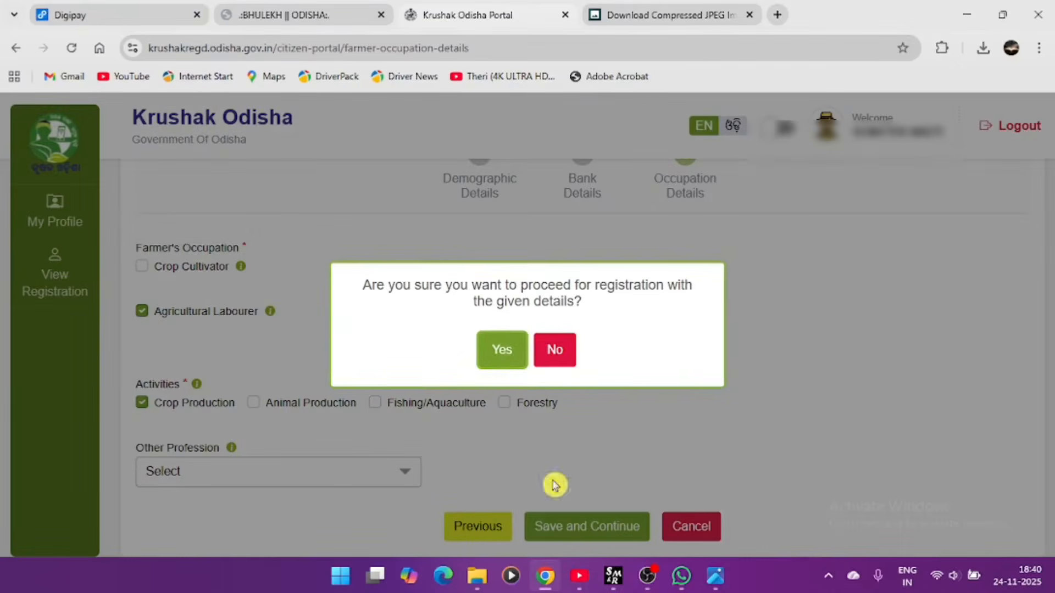
pyautogui.click(501, 357)
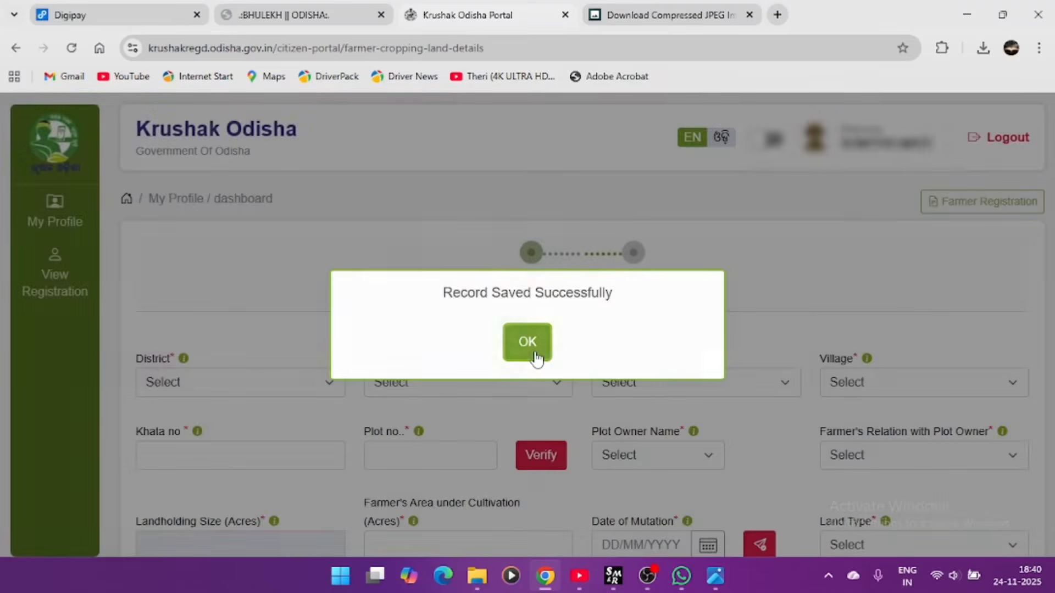
pyautogui.click(527, 343)
# - Set the land's district to Kendrapara and pick its tehsil
pyautogui.click(303, 382)
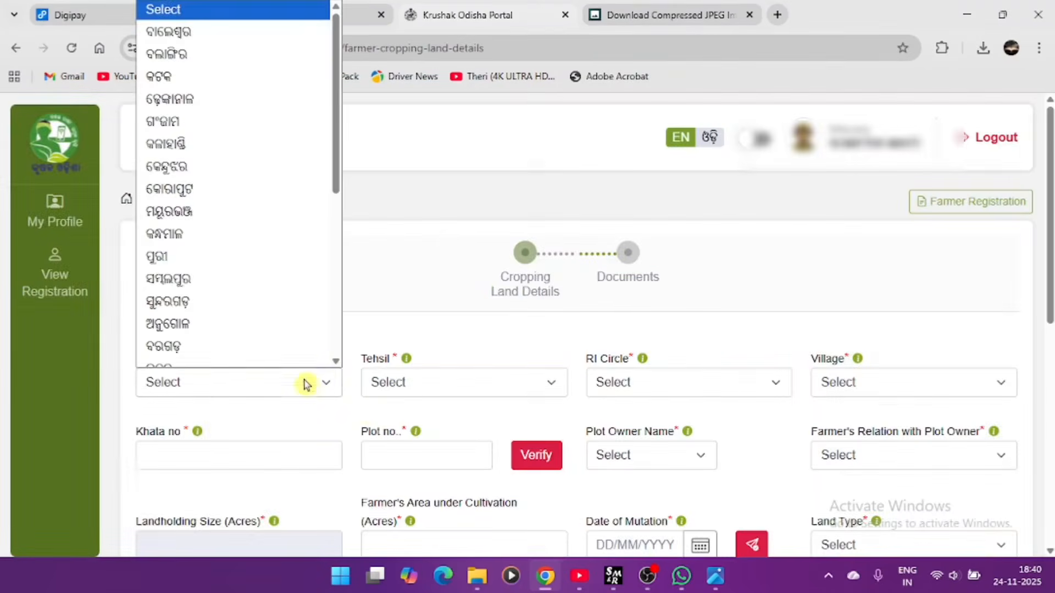
pyautogui.scroll(-1, 265, 330)
pyautogui.scroll(-4, 236, 209)
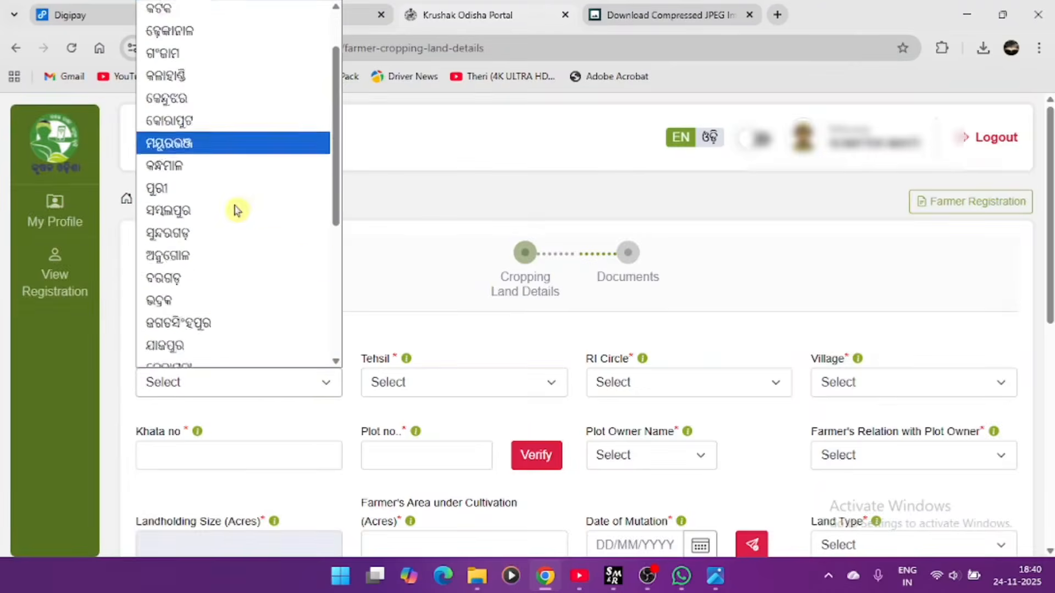
pyautogui.click(235, 216)
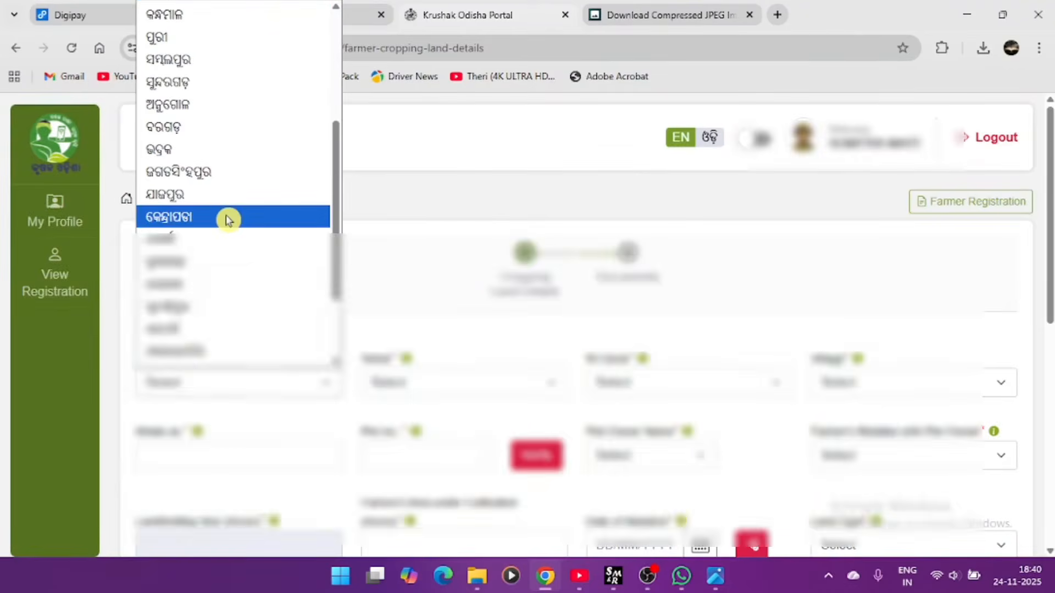
pyautogui.click(440, 384)
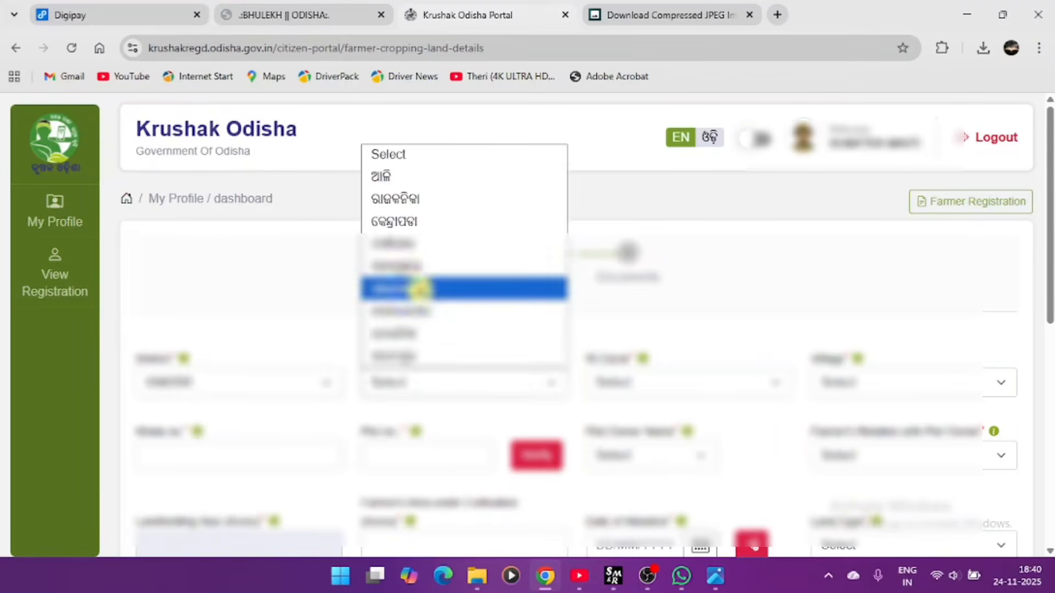
pyautogui.click(418, 291)
# - Set RI Circle to ରିଘାଗଡ and Village to ସ୍ୱର୍ଣ୍ଣପୁର
pyautogui.click(629, 383)
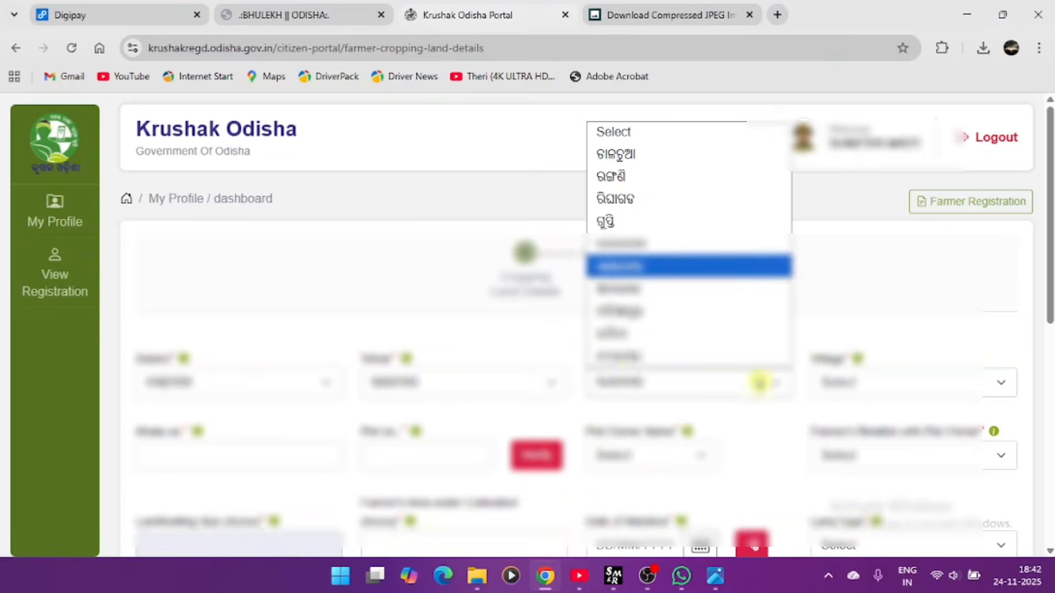
pyautogui.click(681, 199)
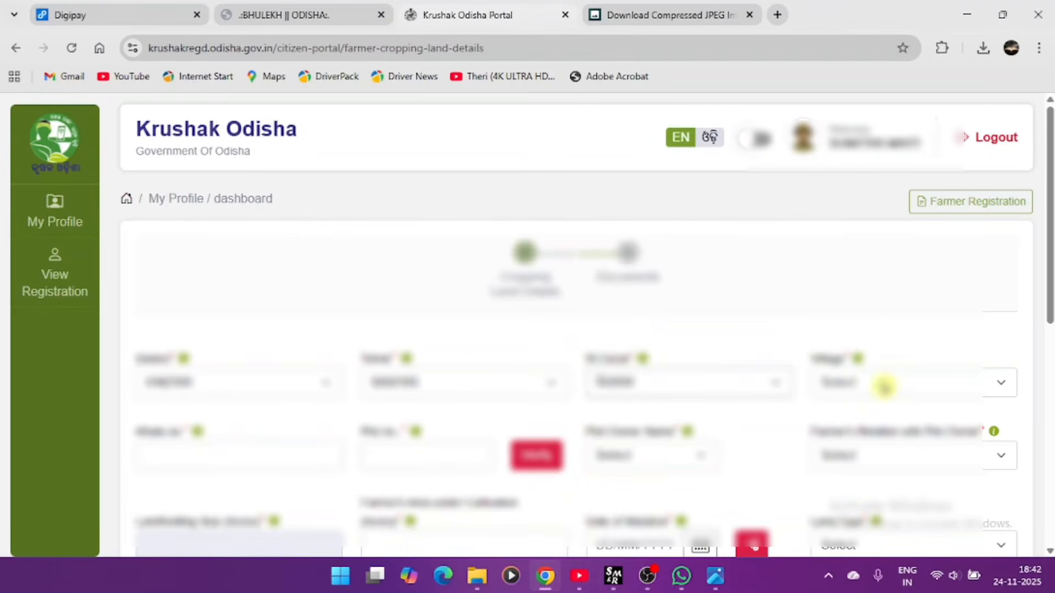
pyautogui.click(881, 374)
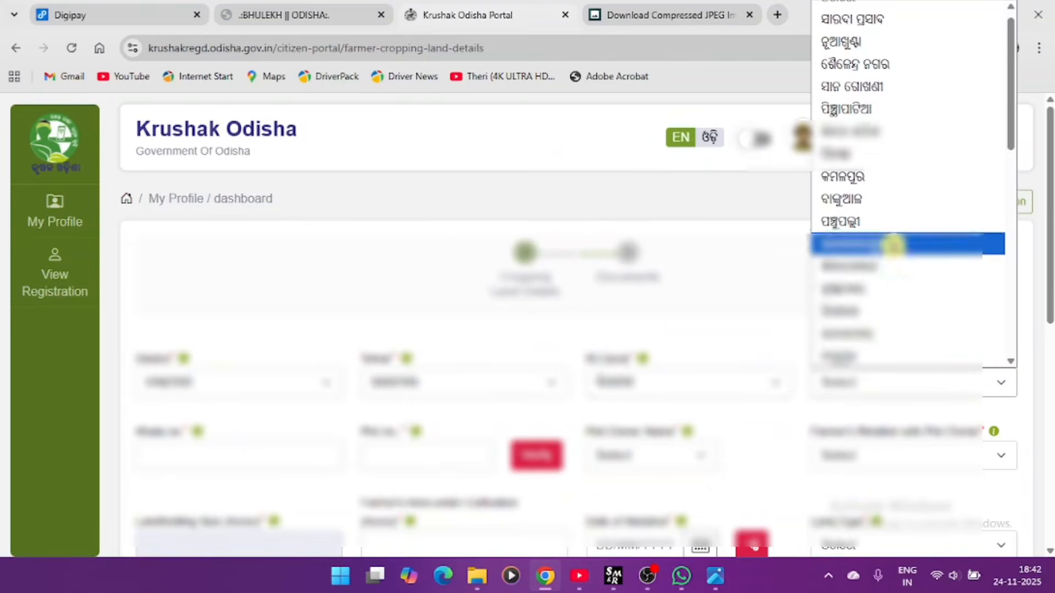
pyautogui.scroll(-5, 894, 259)
pyautogui.click(869, 192)
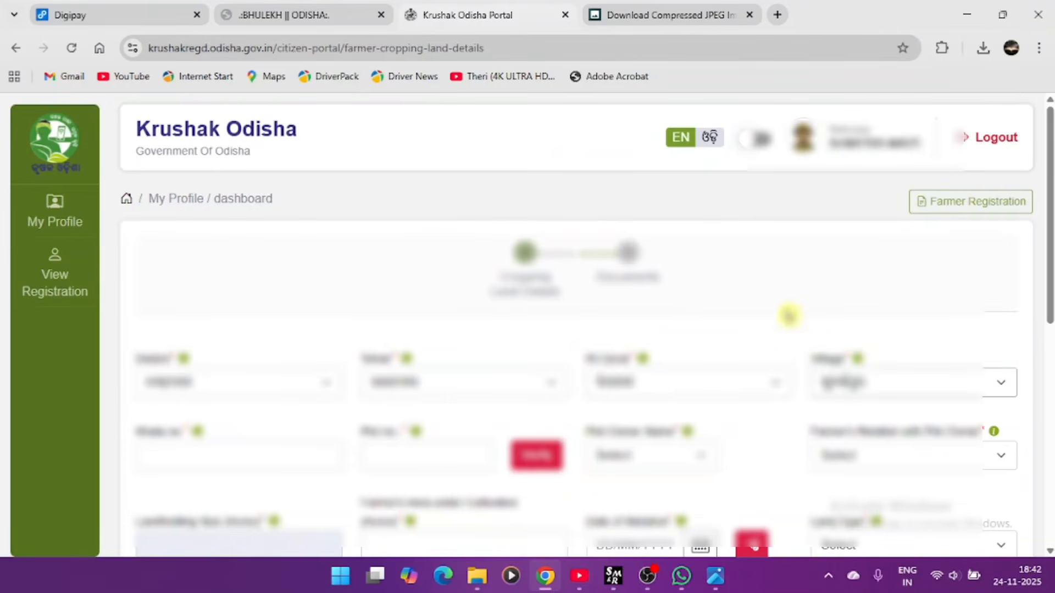
pyautogui.click(253, 446)
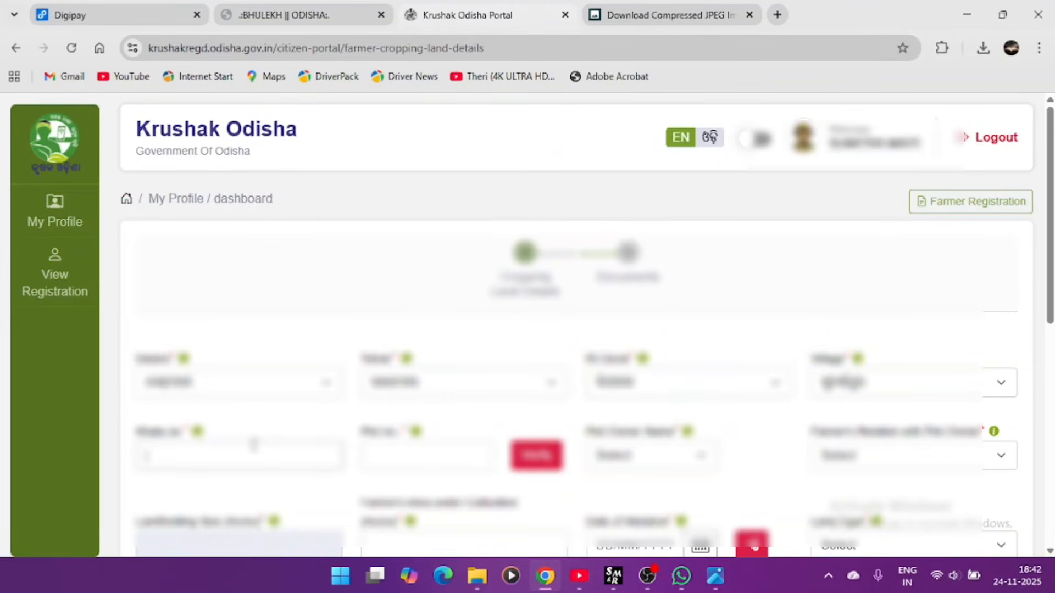
# - Enter the land's khata number and plot number, then run the plot verification
pyautogui.write('104/148')
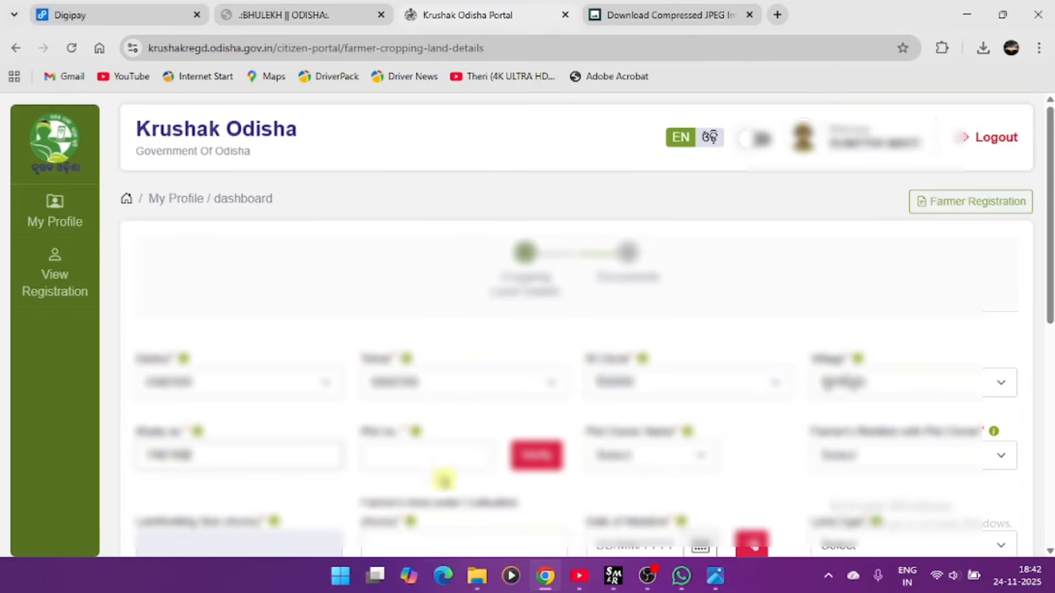
pyautogui.click(441, 467)
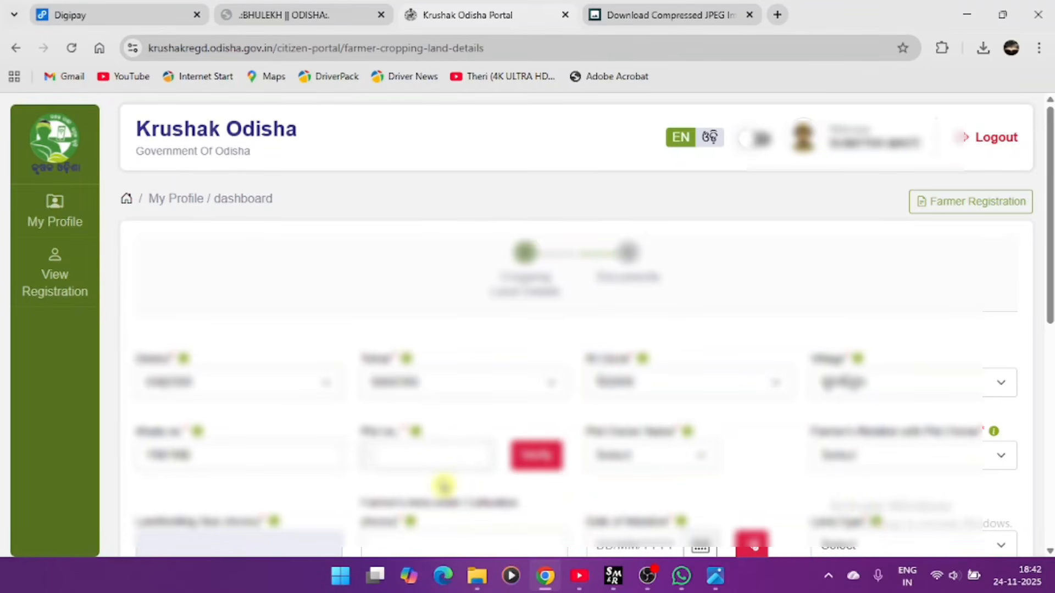
pyautogui.write('68')
pyautogui.write('/601')
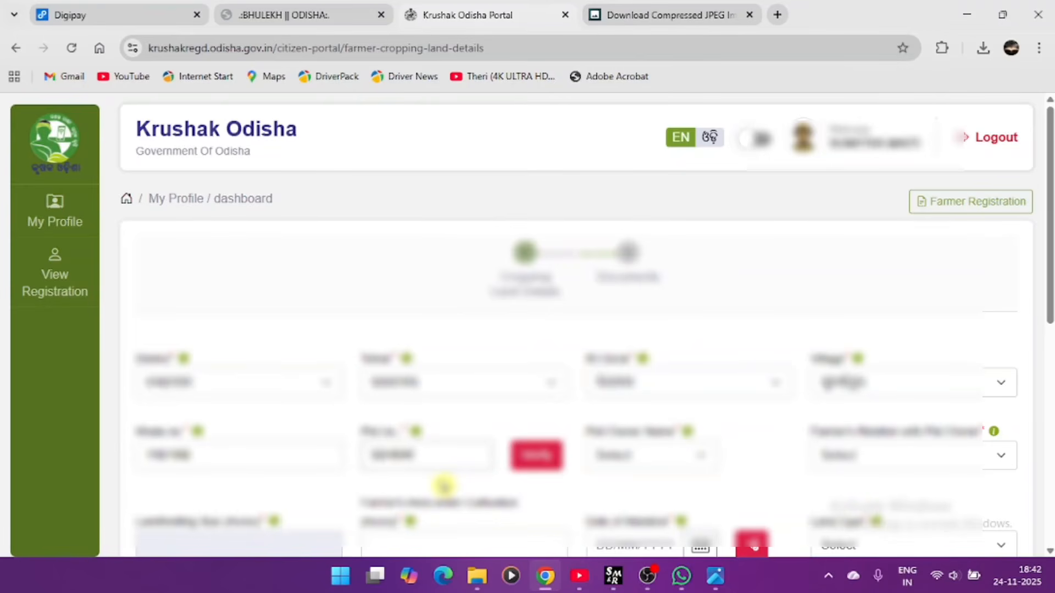
pyautogui.write('/128')
pyautogui.click(529, 458)
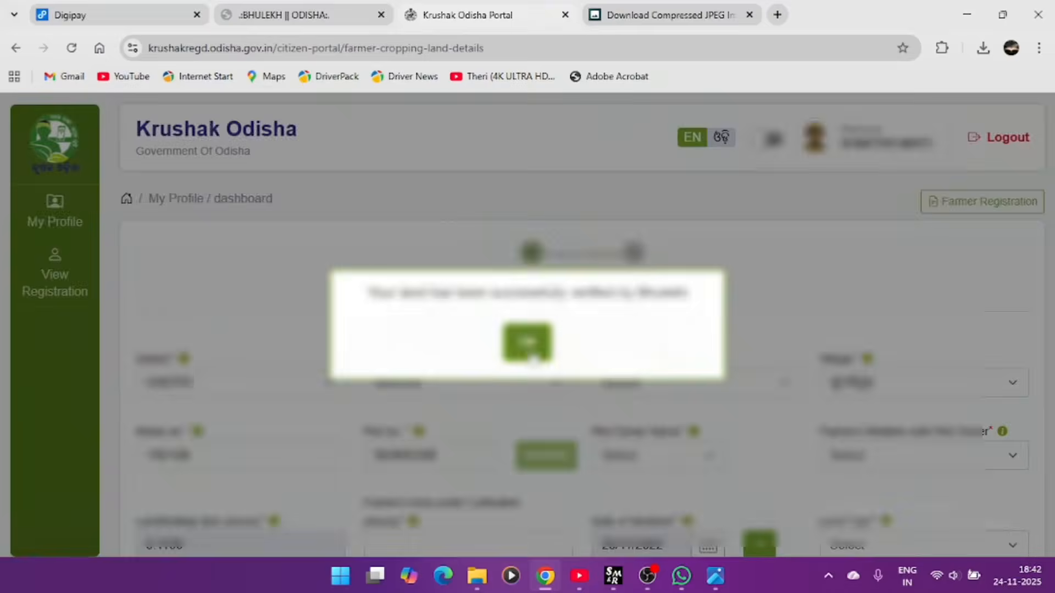
# - Select the verified plot owner's name and set the farmer's relation to Spouse
pyautogui.click(527, 342)
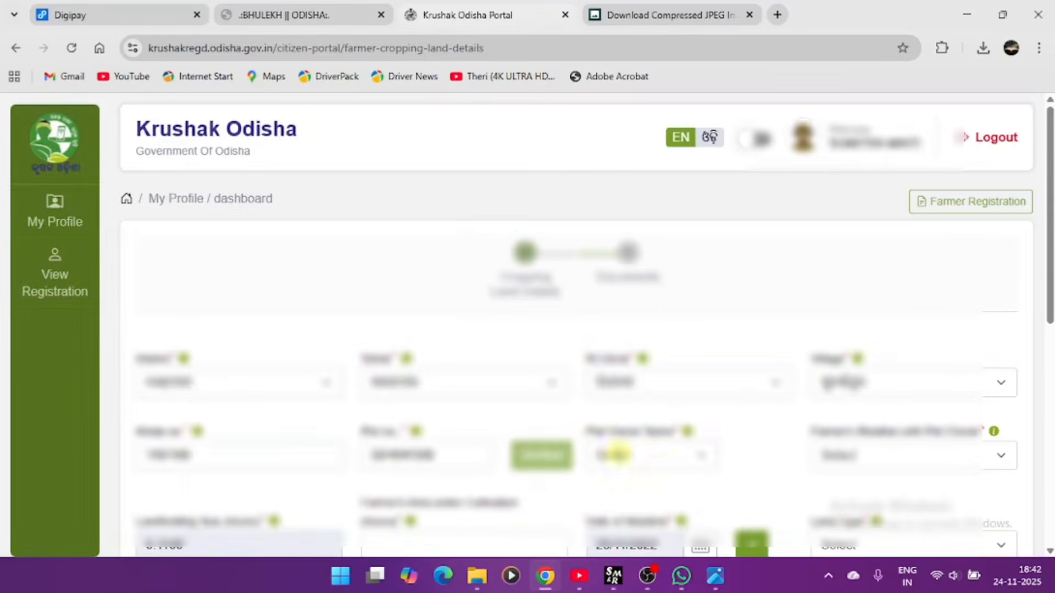
pyautogui.click(658, 465)
pyautogui.click(662, 498)
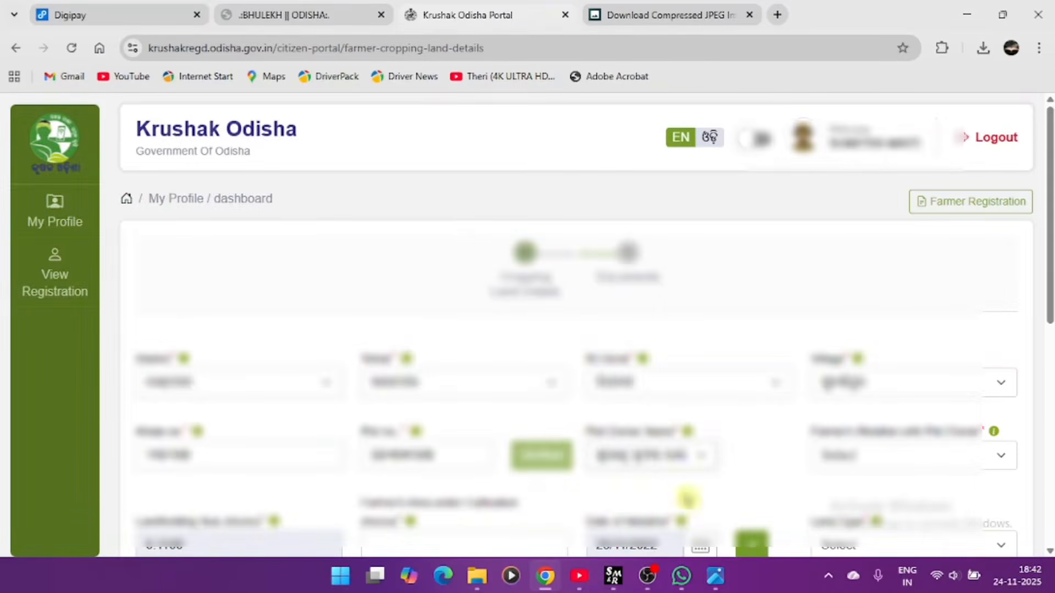
pyautogui.click(855, 461)
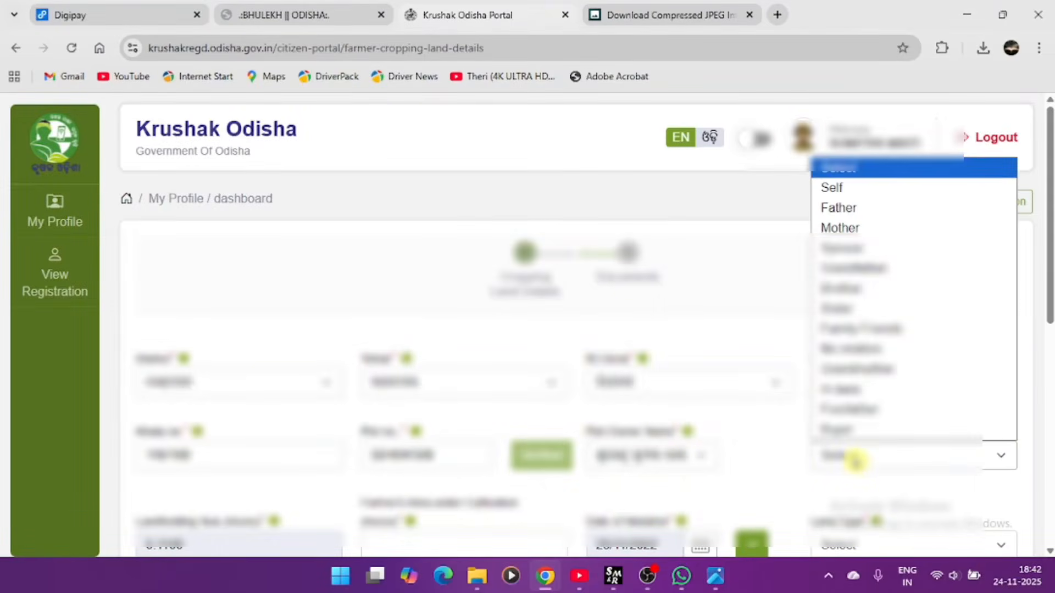
pyautogui.click(876, 231)
pyautogui.scroll(-3, 847, 274)
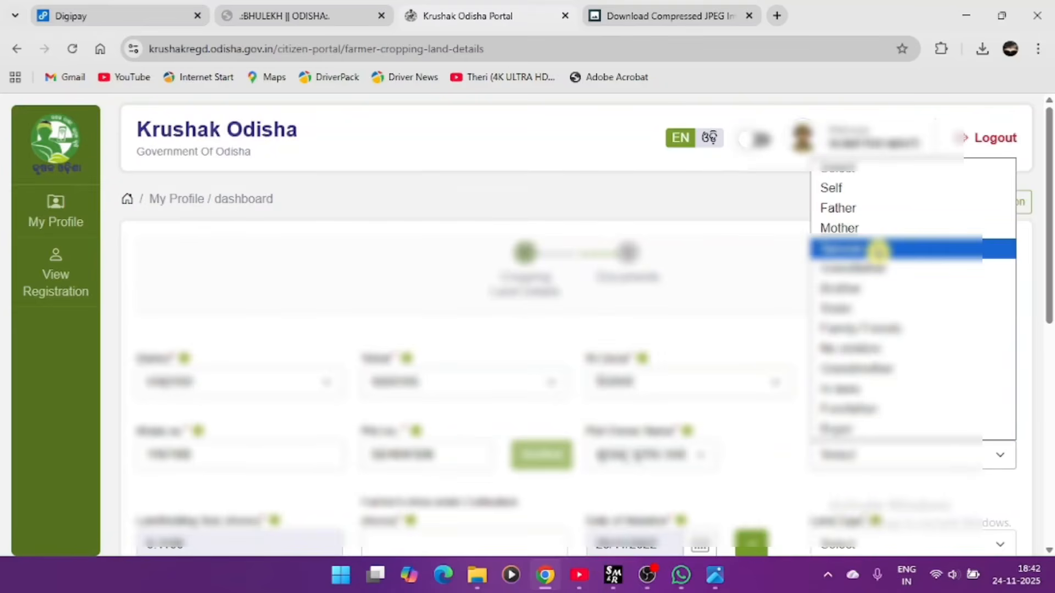
pyautogui.click(878, 250)
pyautogui.scroll(-3, 396, 385)
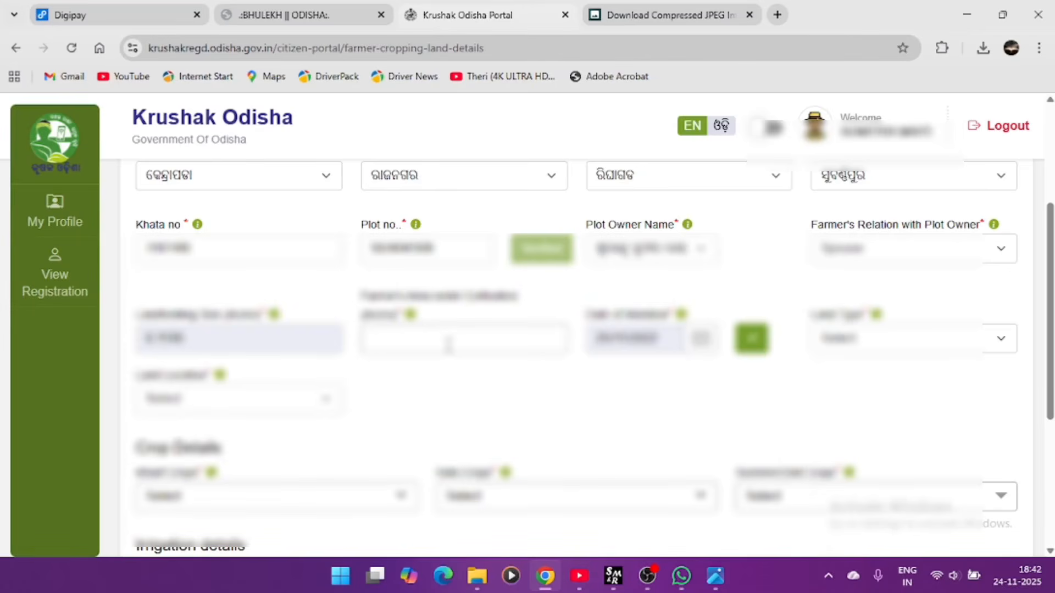
# - Enter 0.1 as area under cultivation and choose the plot's land type
pyautogui.write('0.1')
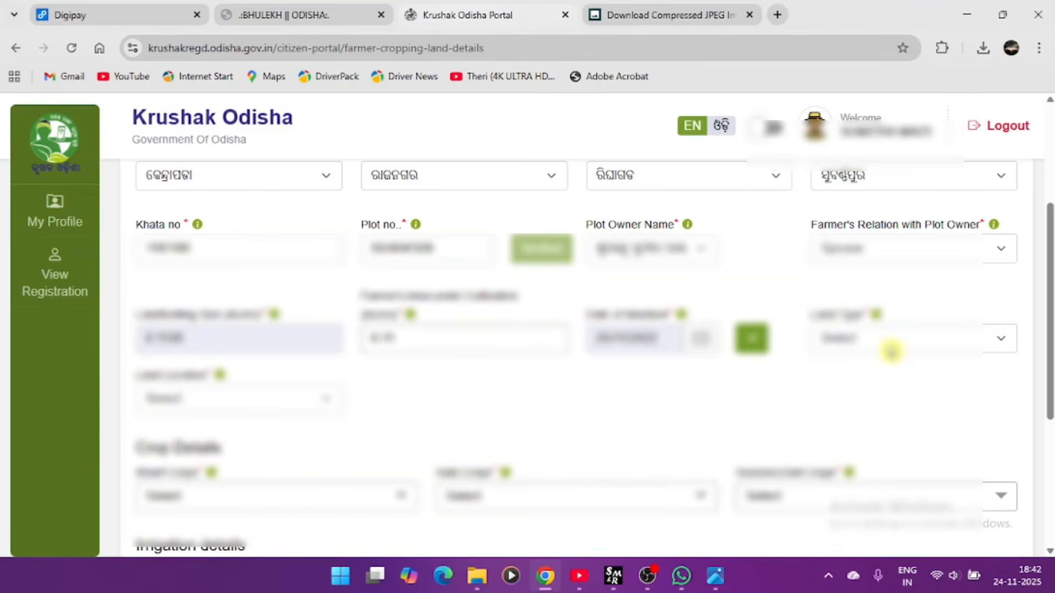
pyautogui.click(892, 352)
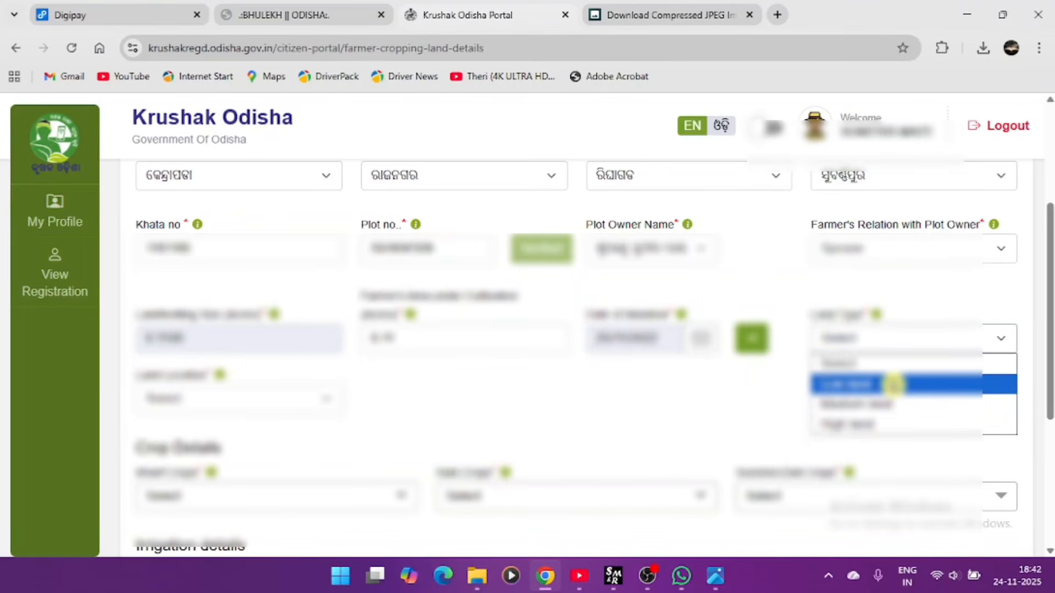
pyautogui.click(894, 384)
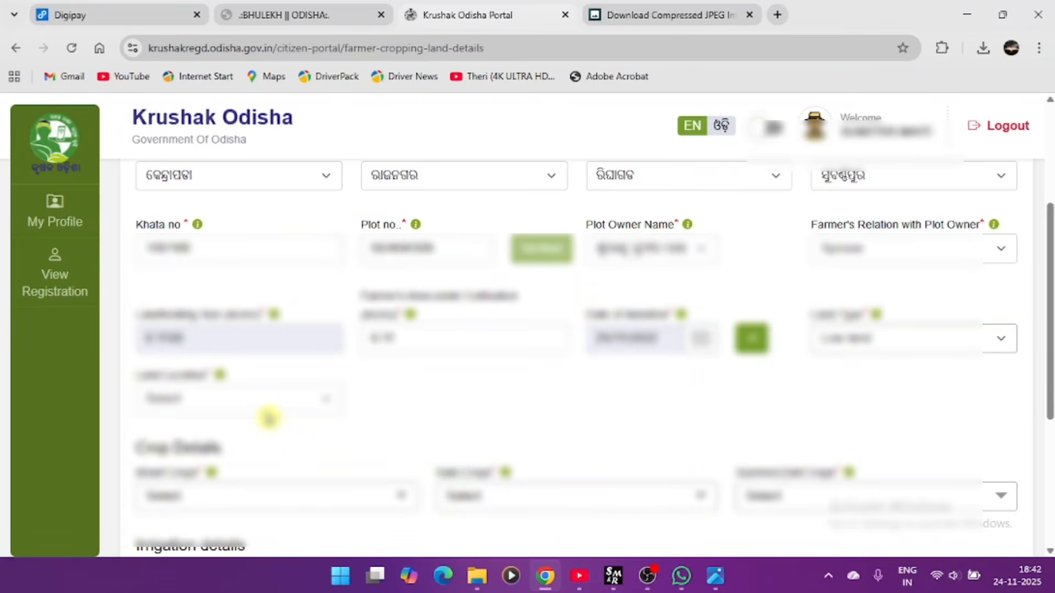
pyautogui.click(269, 418)
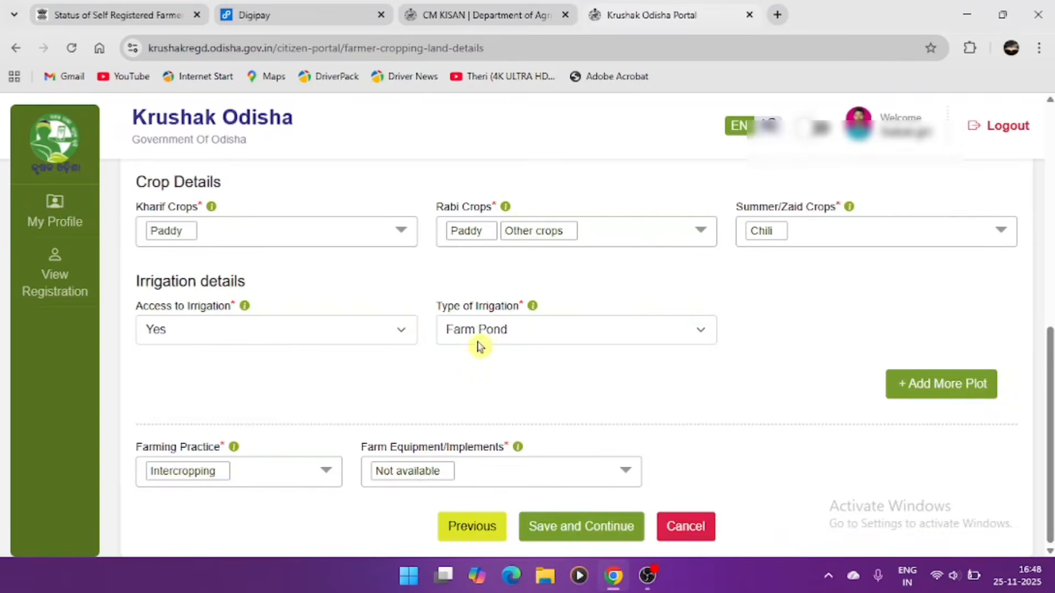
# - Set irrigation access to No and farming practice to Farm House only, dropping Intercropping
pyautogui.click(413, 339)
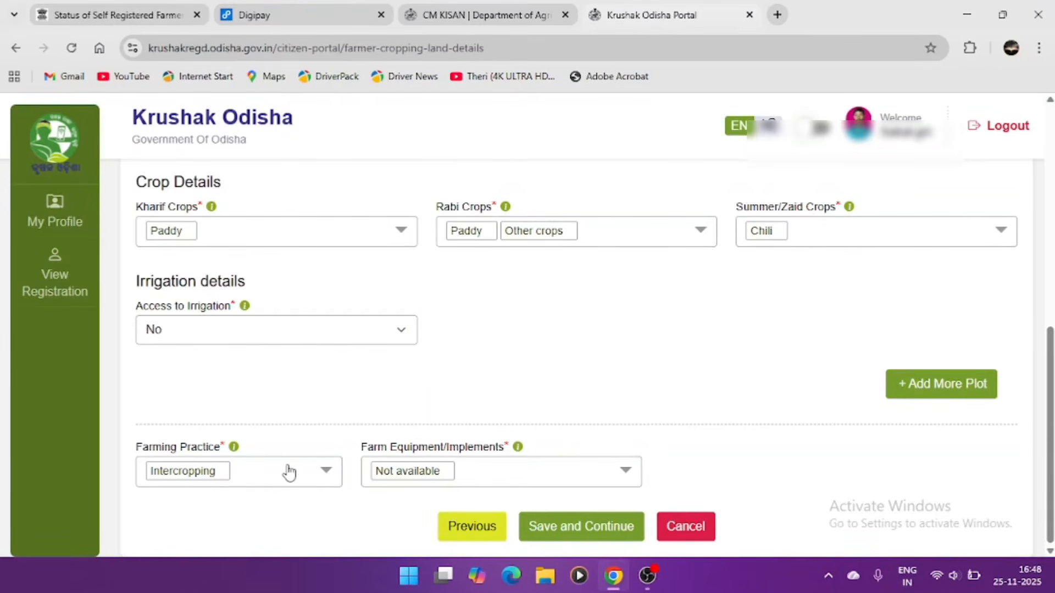
pyautogui.click(252, 473)
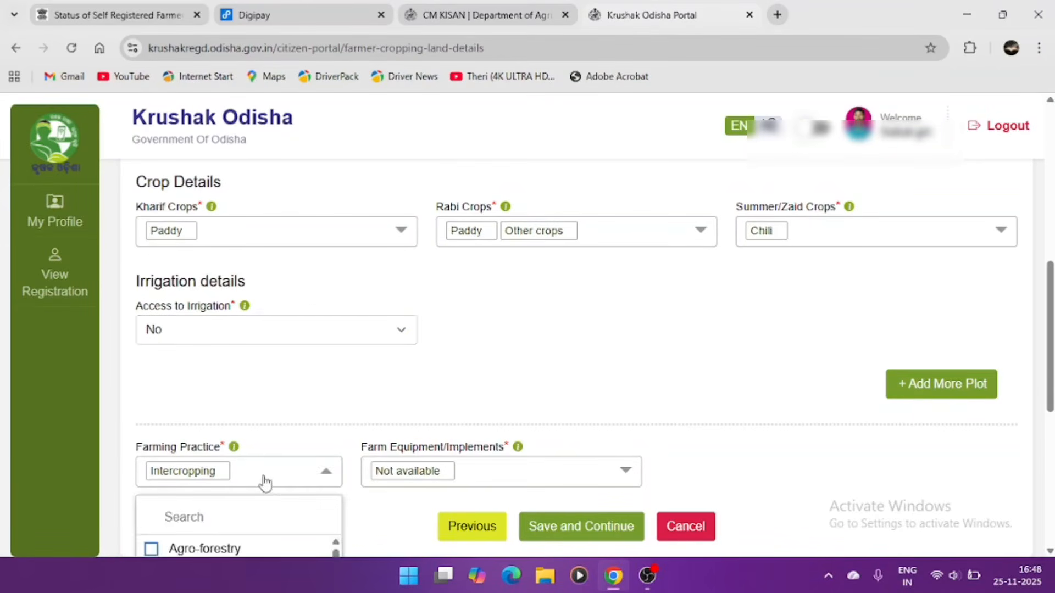
pyautogui.scroll(-5, 266, 482)
pyautogui.click(235, 354)
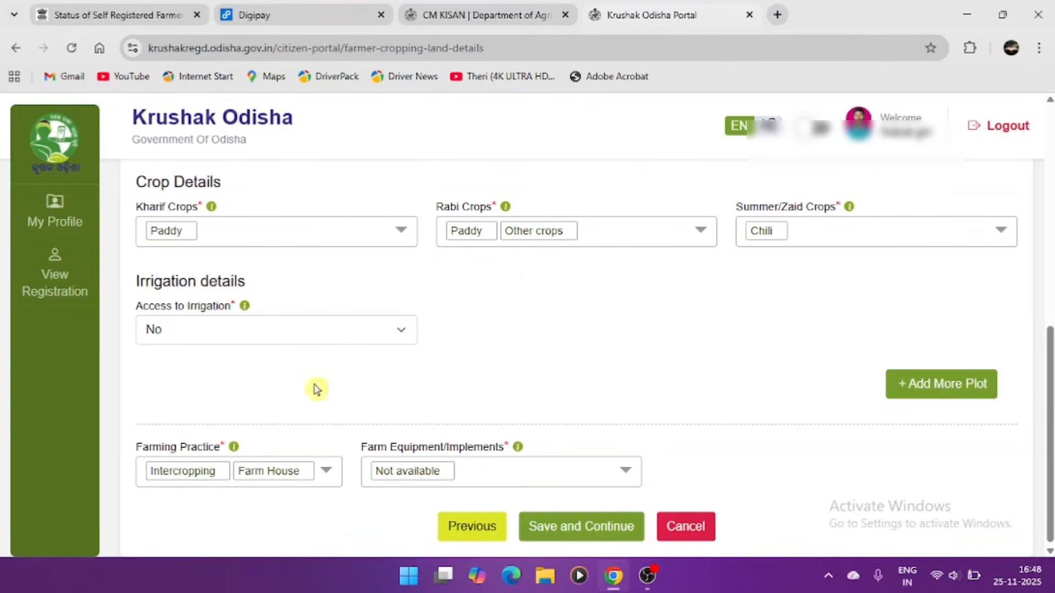
pyautogui.click(226, 478)
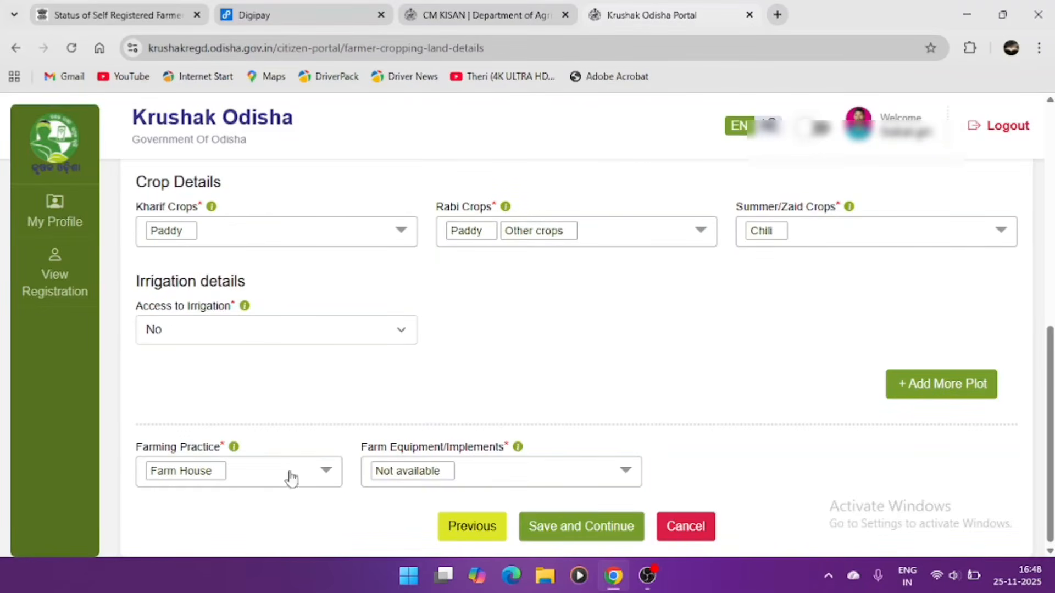
pyautogui.click(442, 473)
pyautogui.click(259, 480)
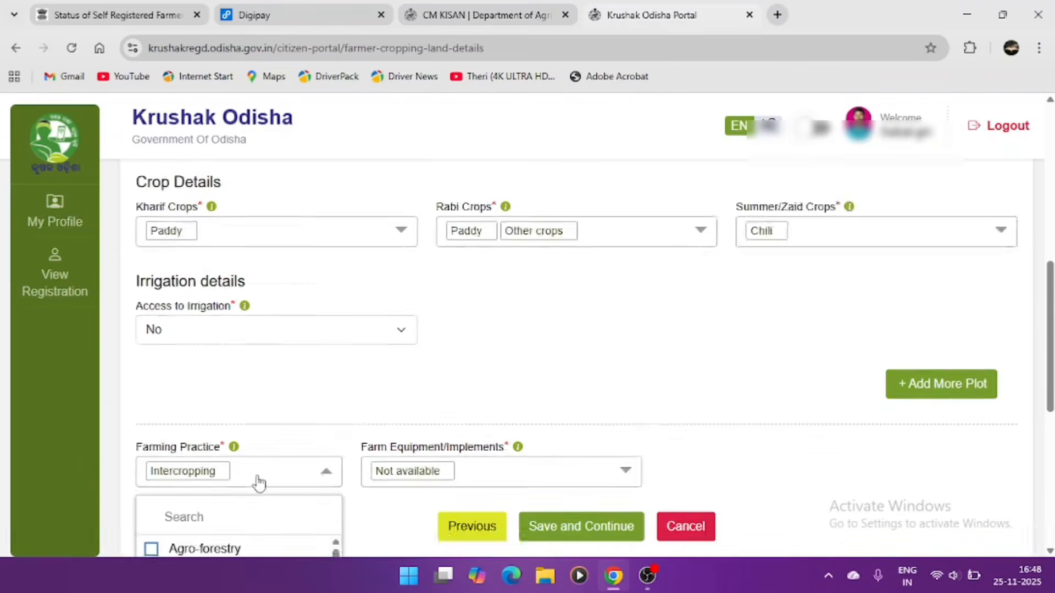
pyautogui.click(236, 355)
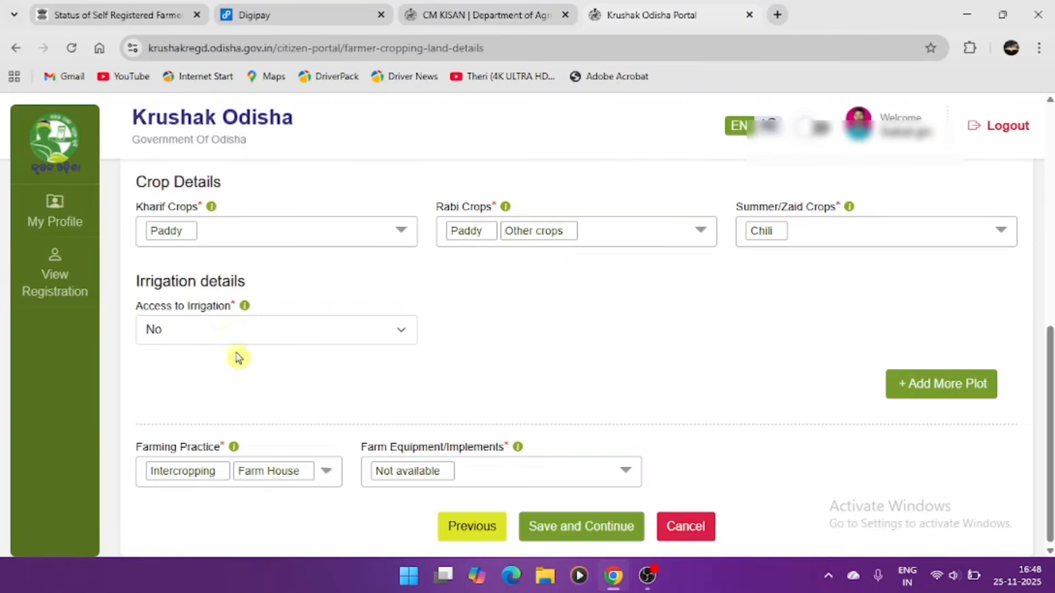
pyautogui.click(227, 481)
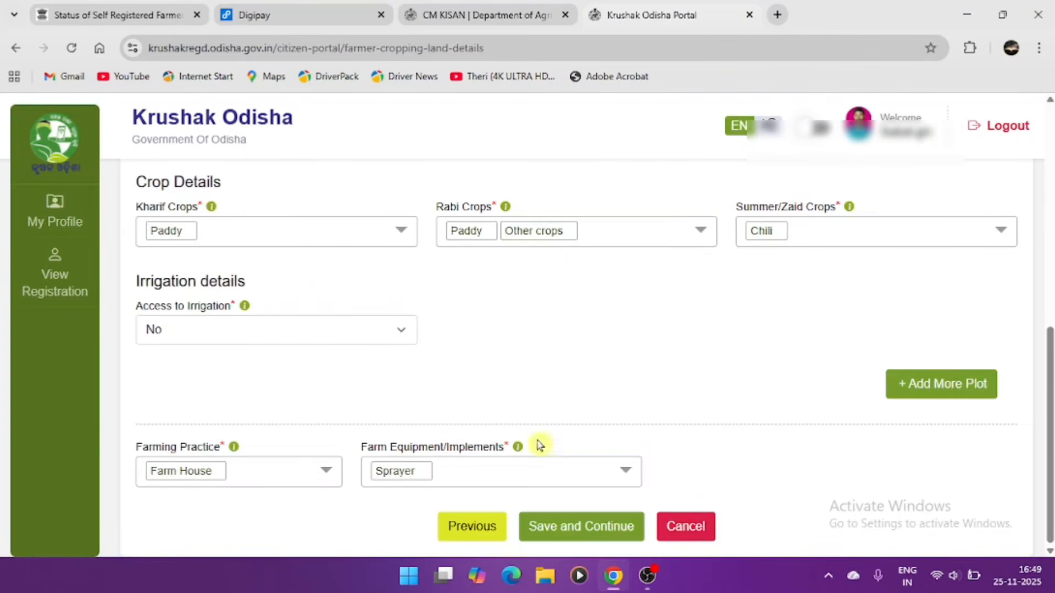
# - Save the cropping land details and submit the declaration and application
pyautogui.click(575, 531)
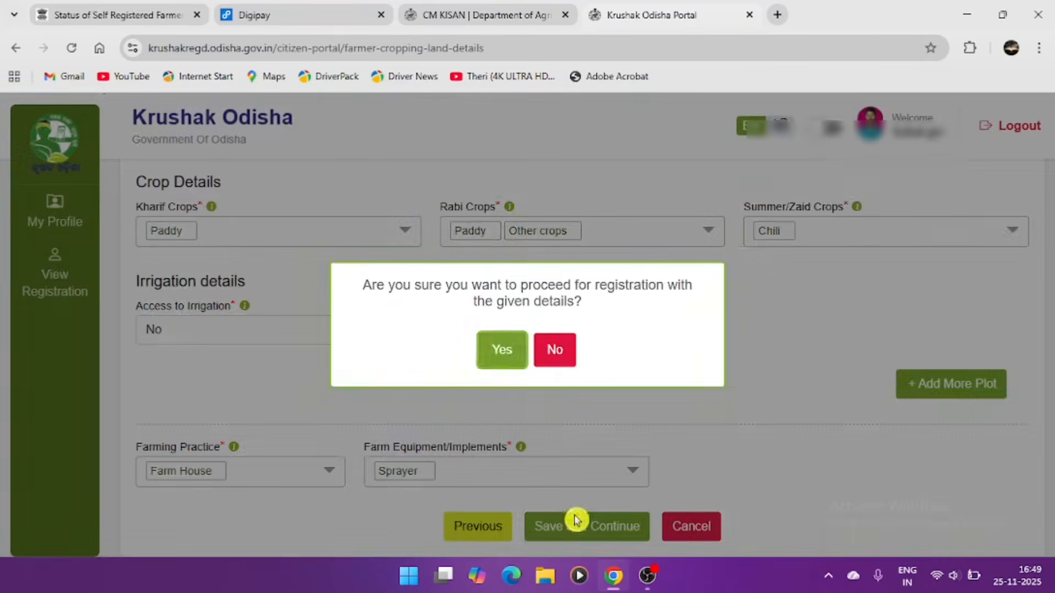
pyautogui.click(500, 352)
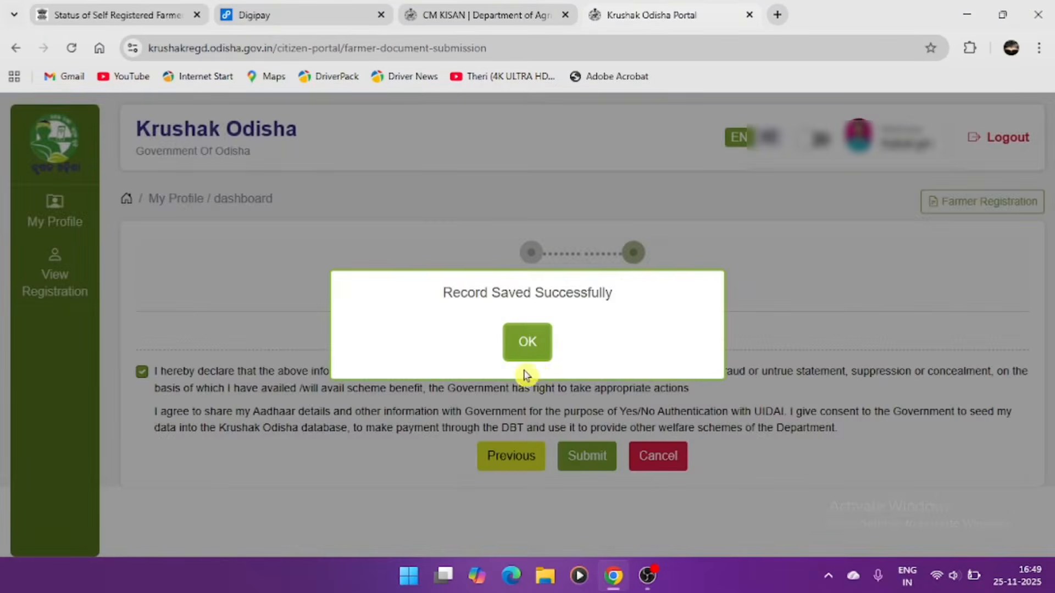
pyautogui.click(551, 341)
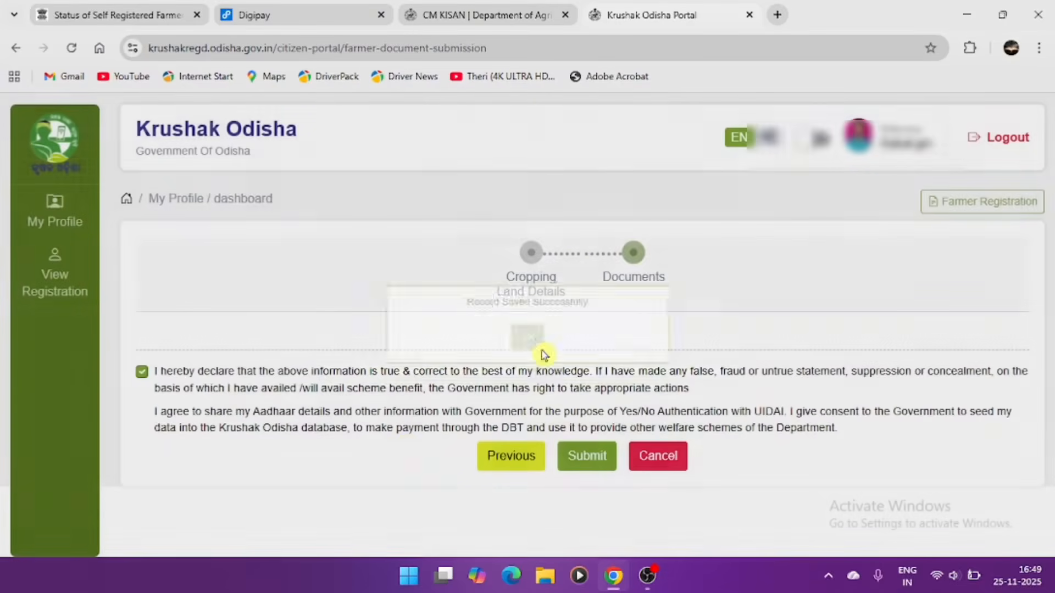
pyautogui.click(588, 455)
pyautogui.click(502, 352)
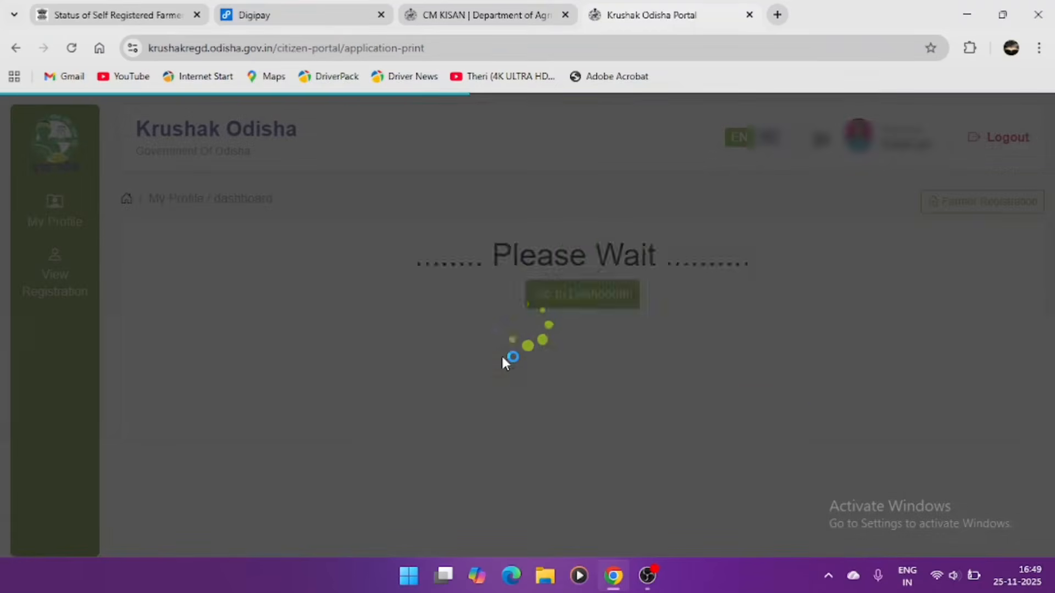